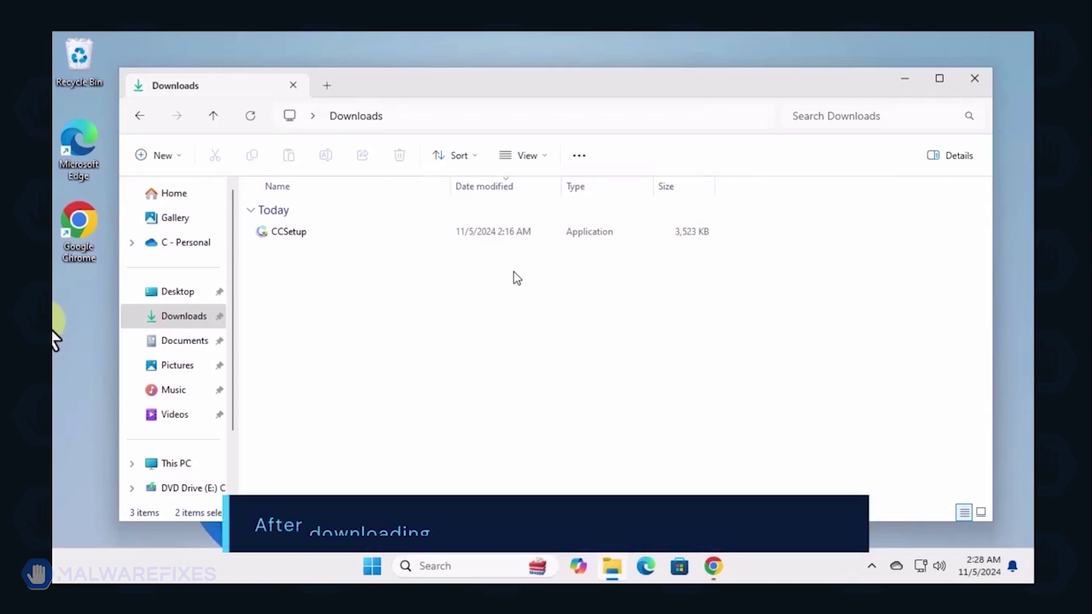
Run CCSetup, approve the UAC prompt, install Combo Cleaner with defaults, and launch its first scan
left_click(292, 232)
double_click(291, 232)
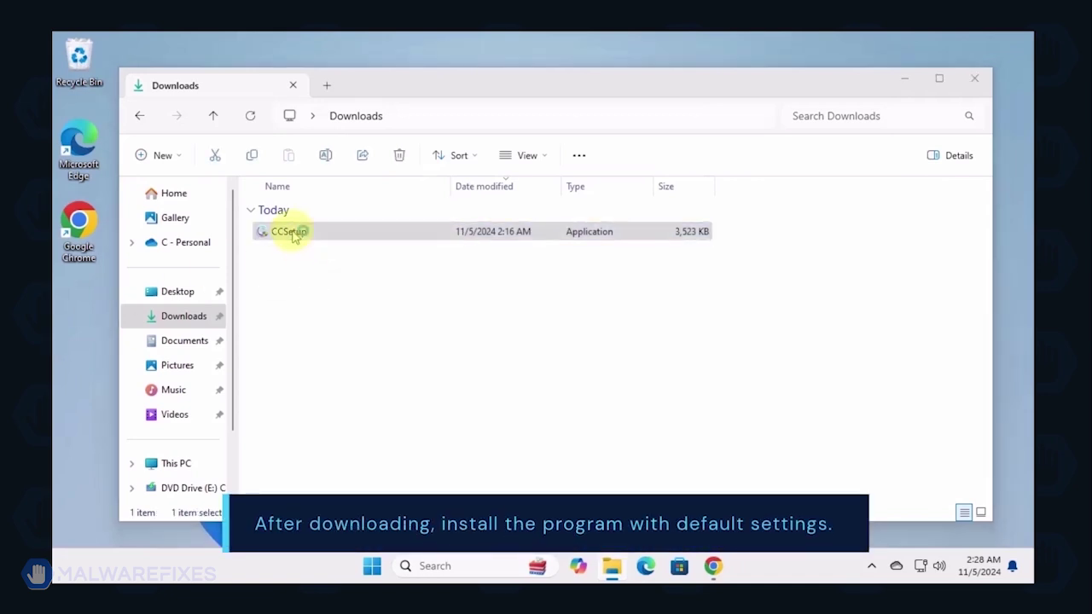
left_click(464, 429)
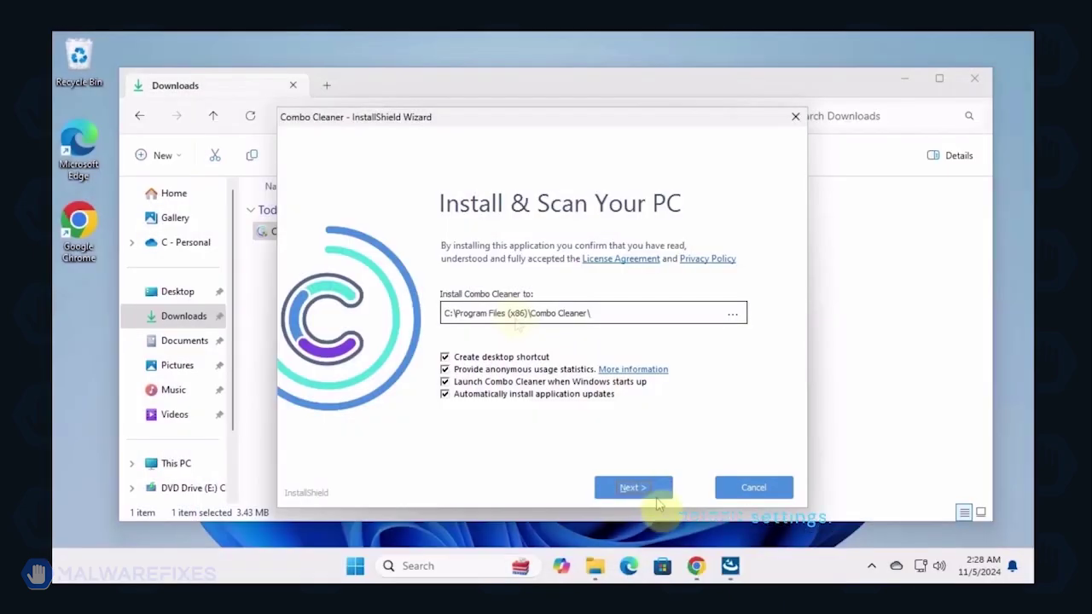
left_click(636, 490)
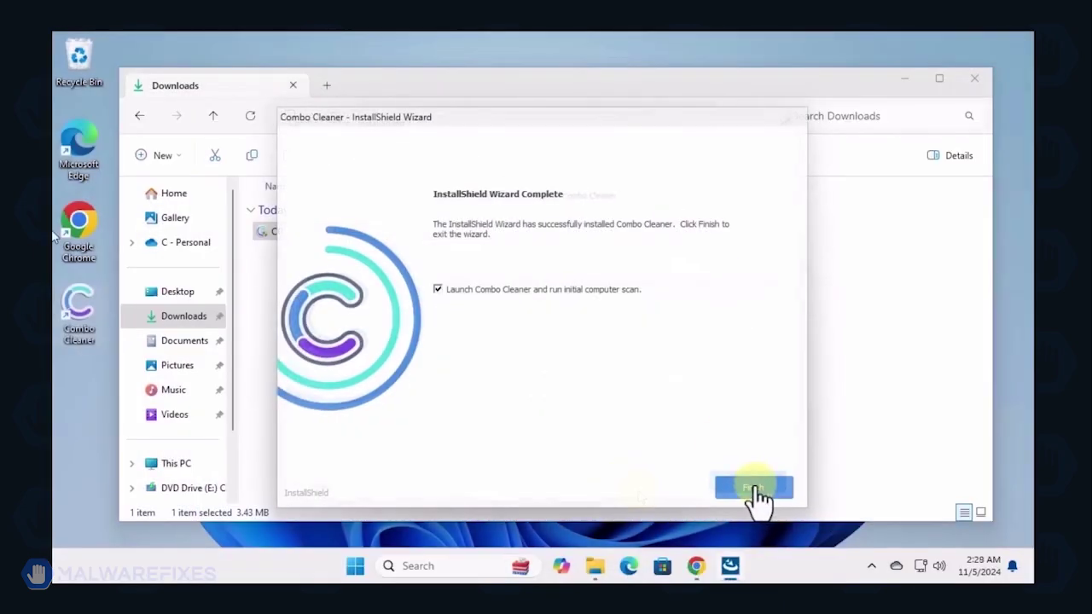
left_click(753, 487)
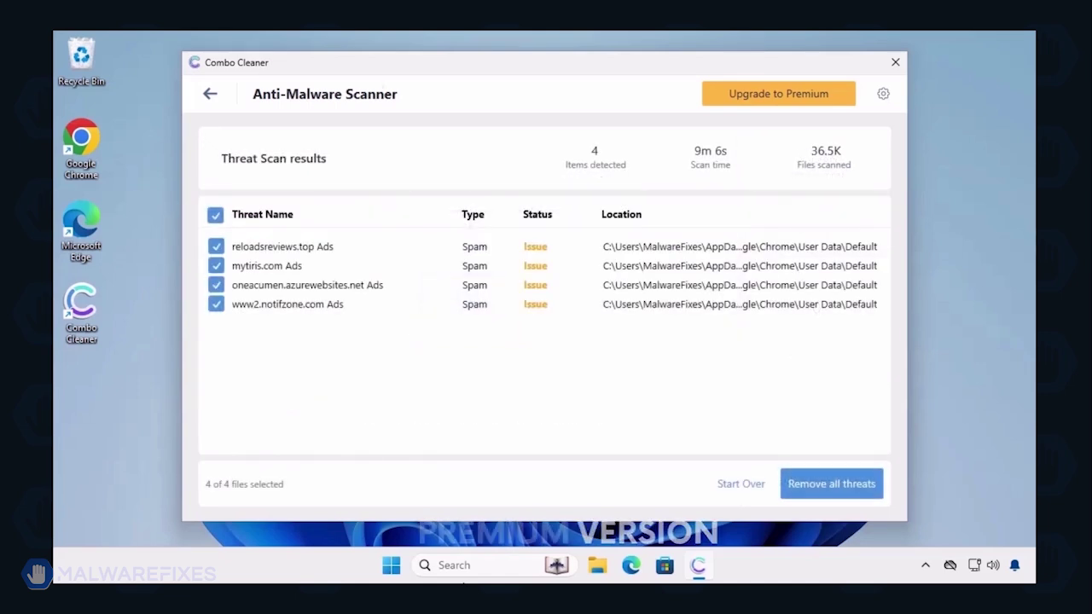
Choose Remove all threats for the four items found in Combo Cleaner's scan results
left_click(825, 491)
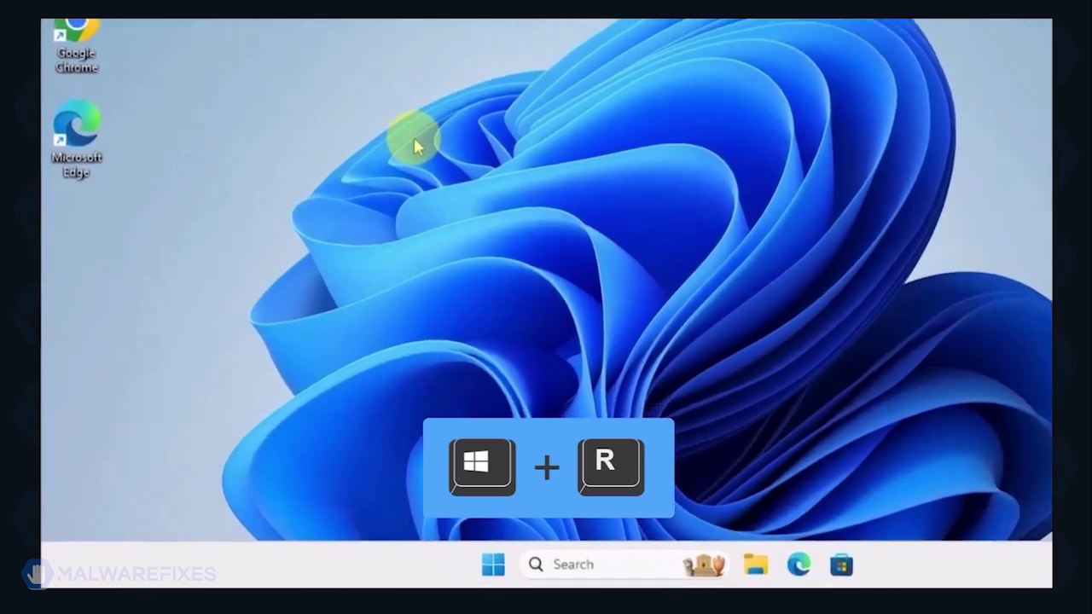
Run msconfig, enable Safe boot with the Network option, apply it, and restart into Safe Mode
key("super+r")
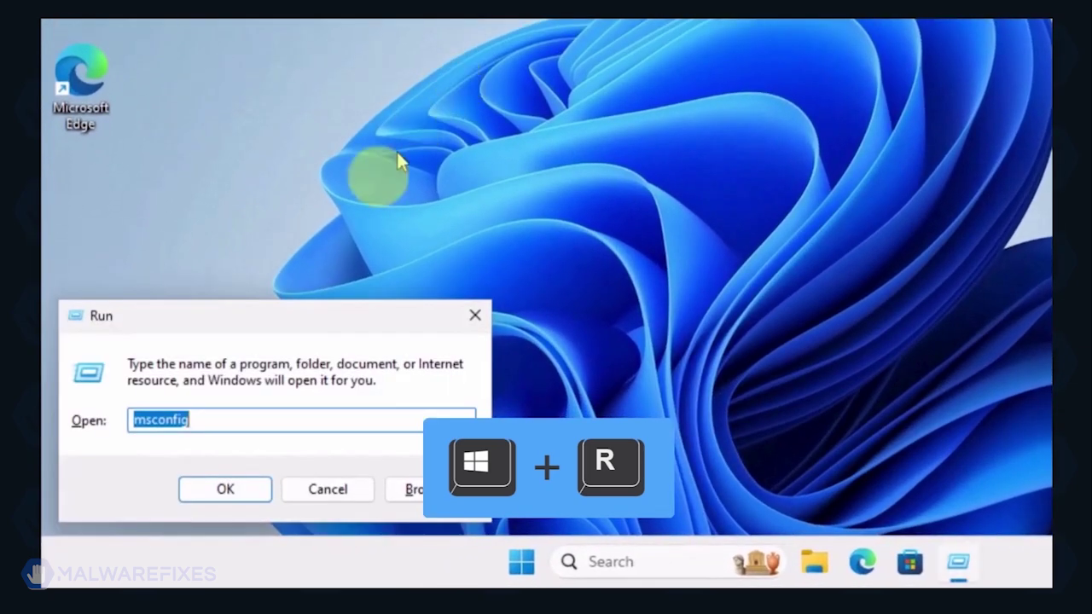
left_click(254, 422)
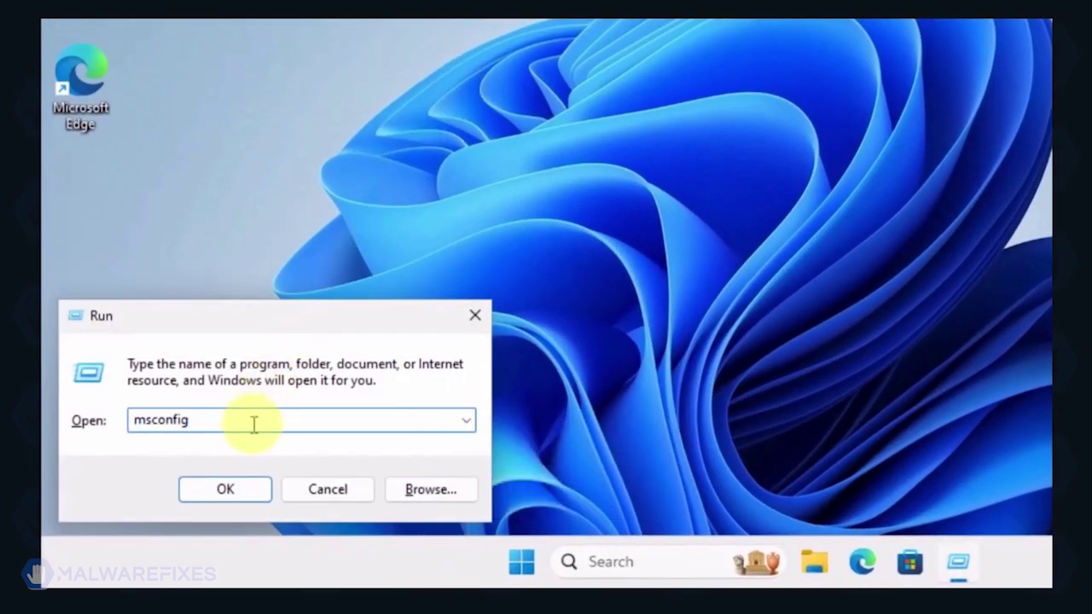
left_click(225, 489)
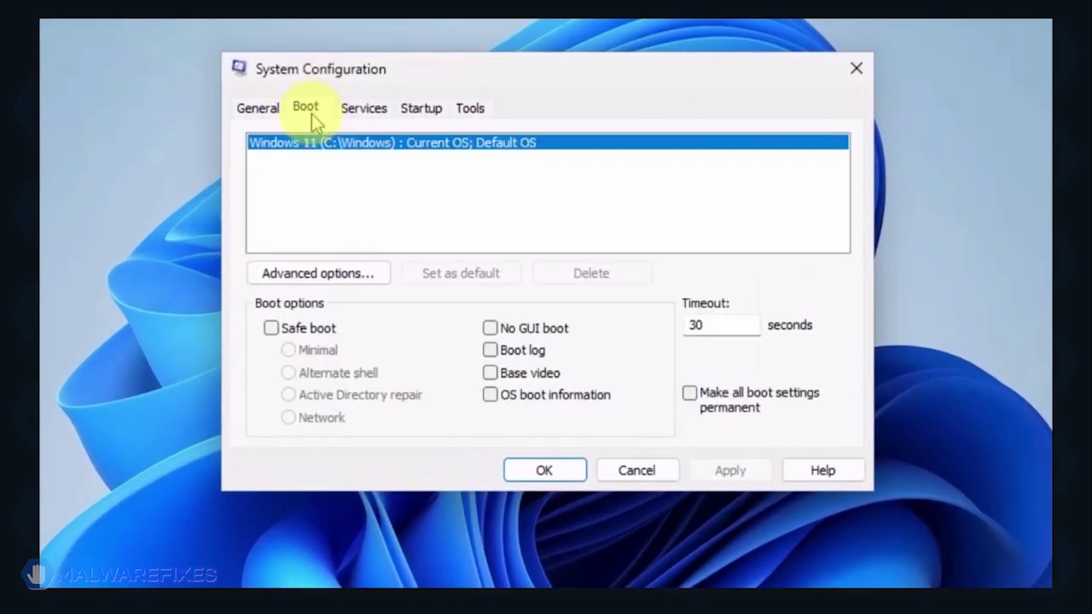
left_click(271, 329)
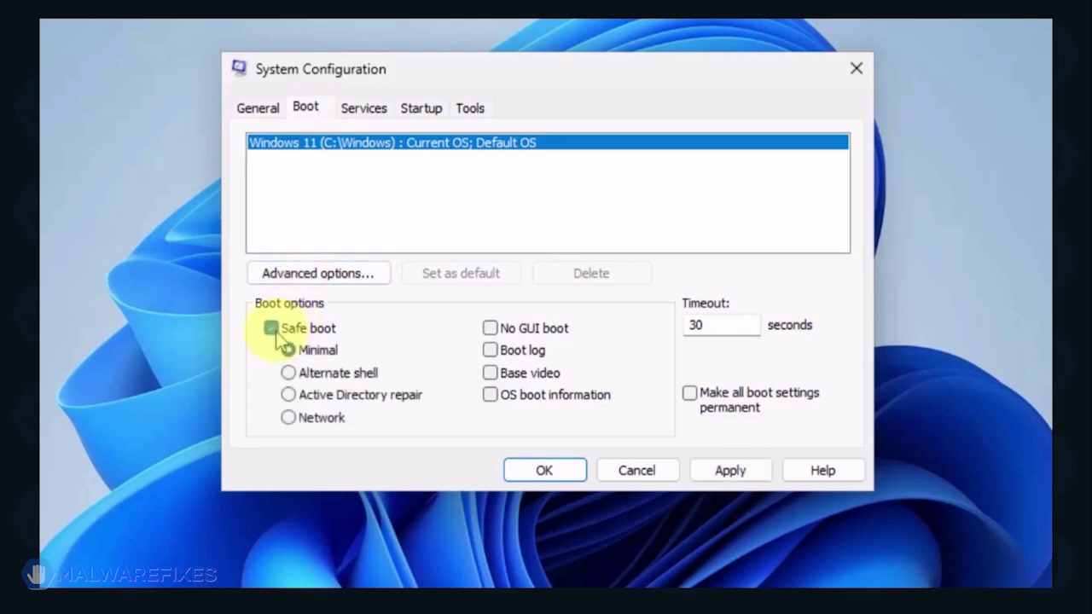
left_click(289, 418)
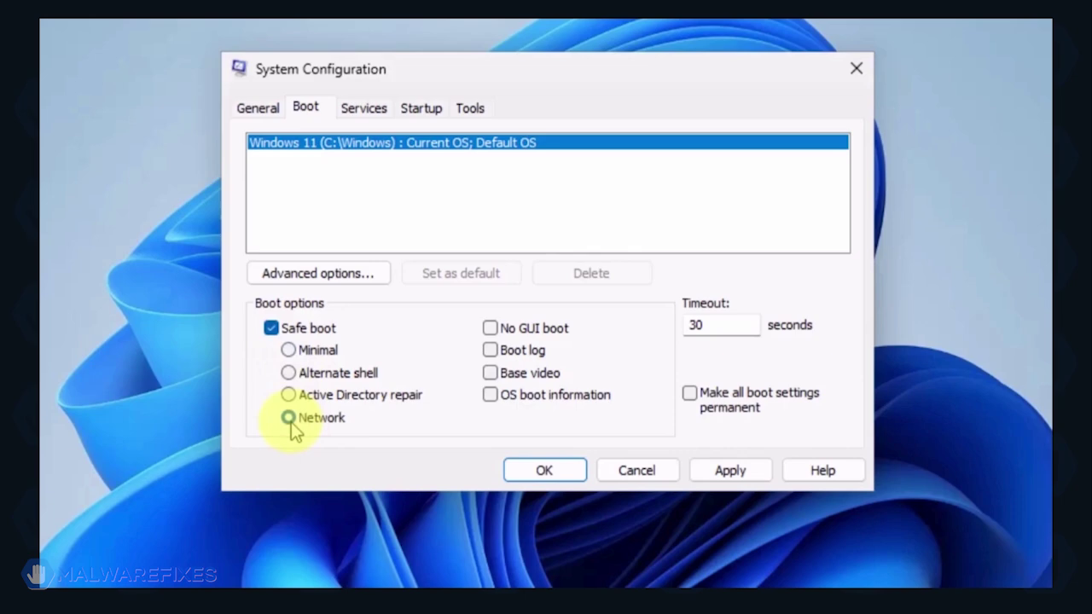
left_click(741, 471)
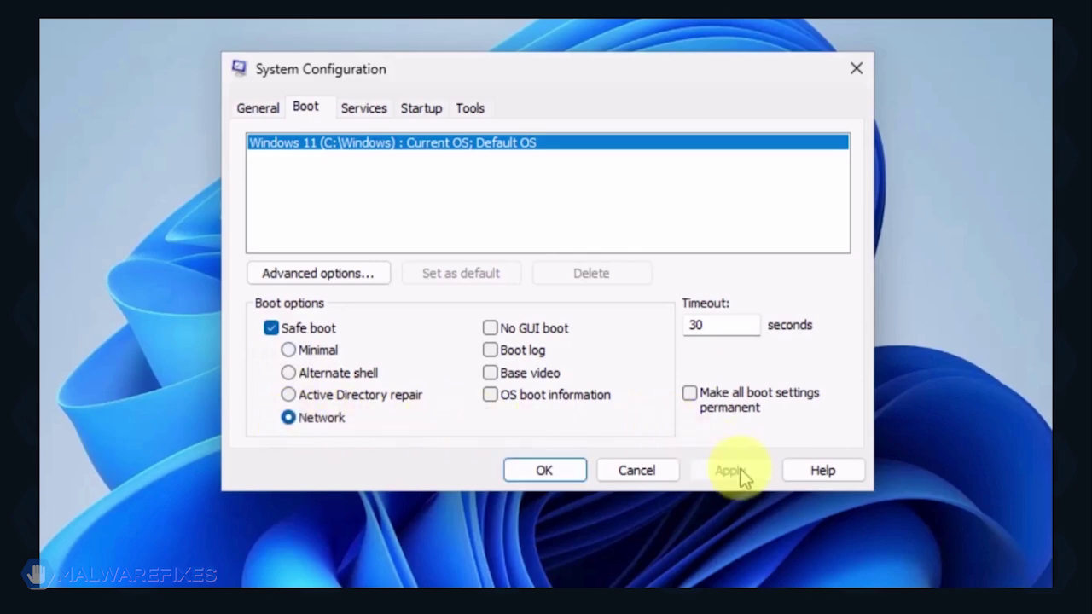
left_click(524, 474)
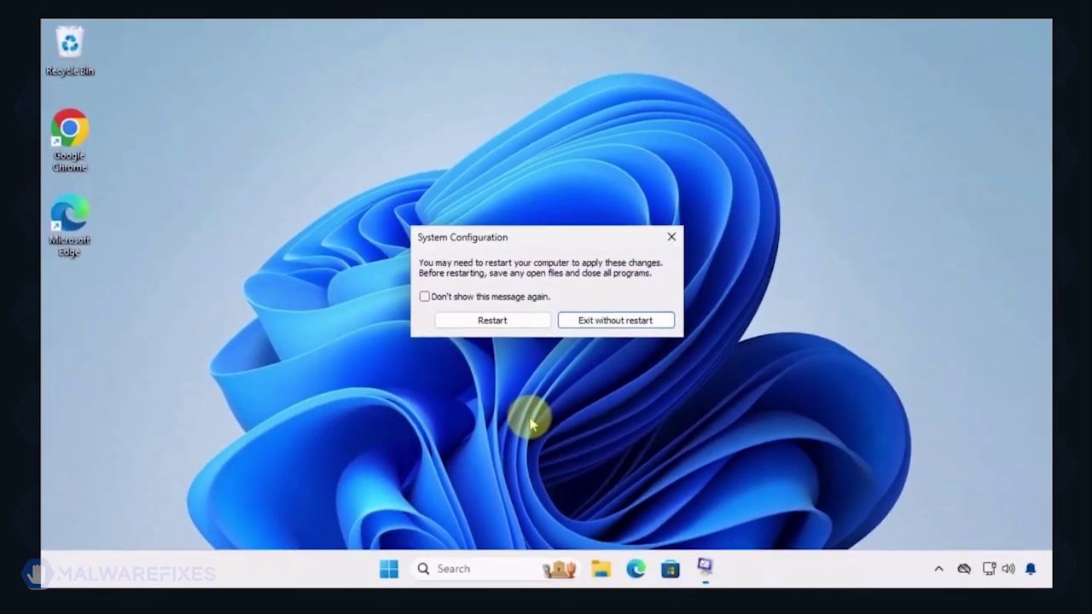
left_click(512, 325)
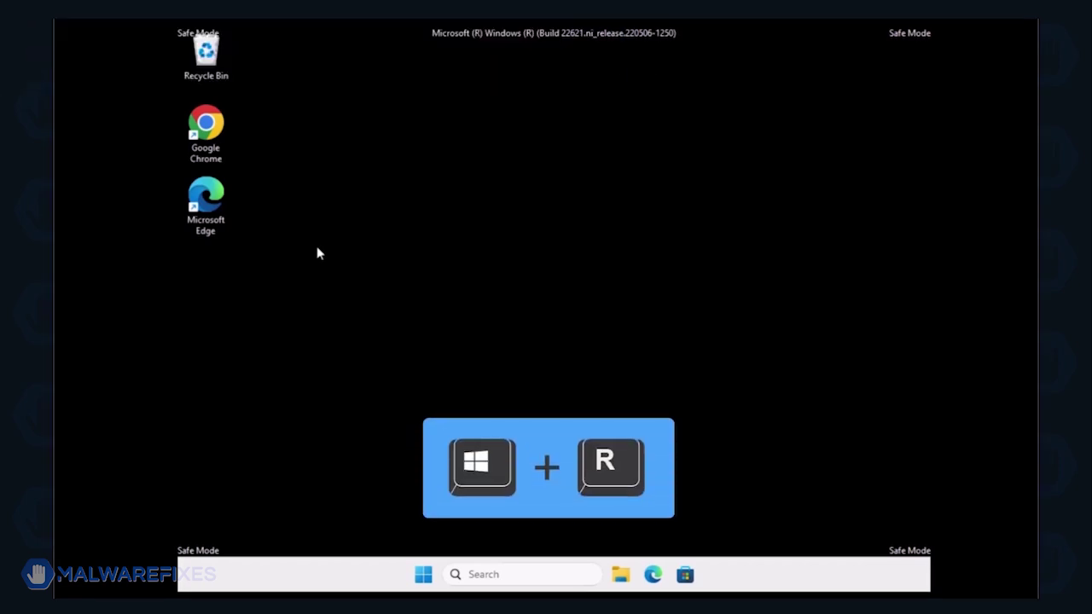
Open appwiz.cpl, sort by Installed On, and uninstall the newest program, FlipPlayer
left_click(197, 408)
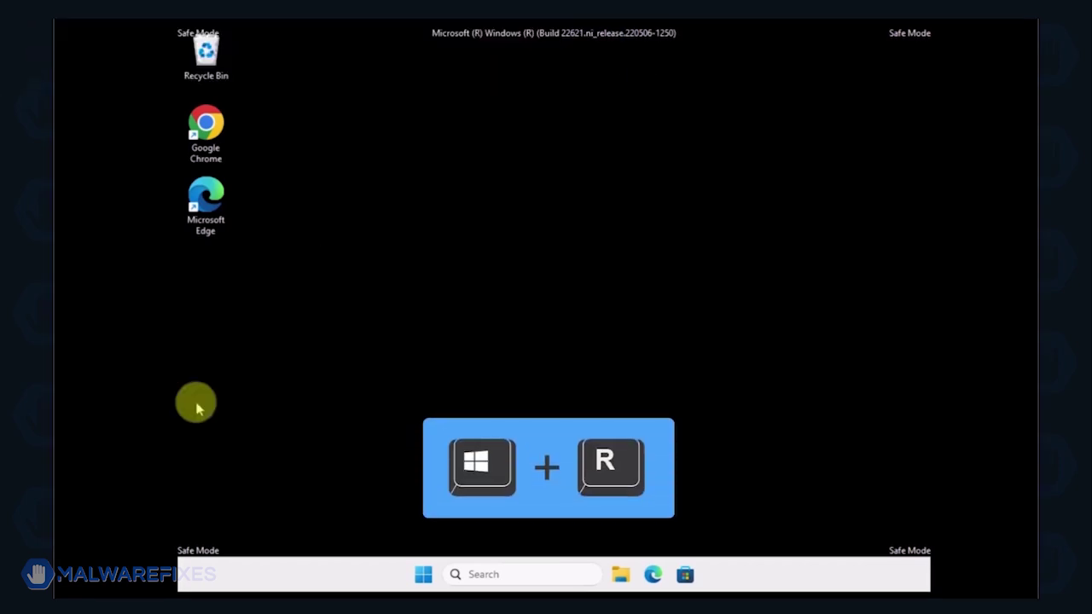
key("super+r")
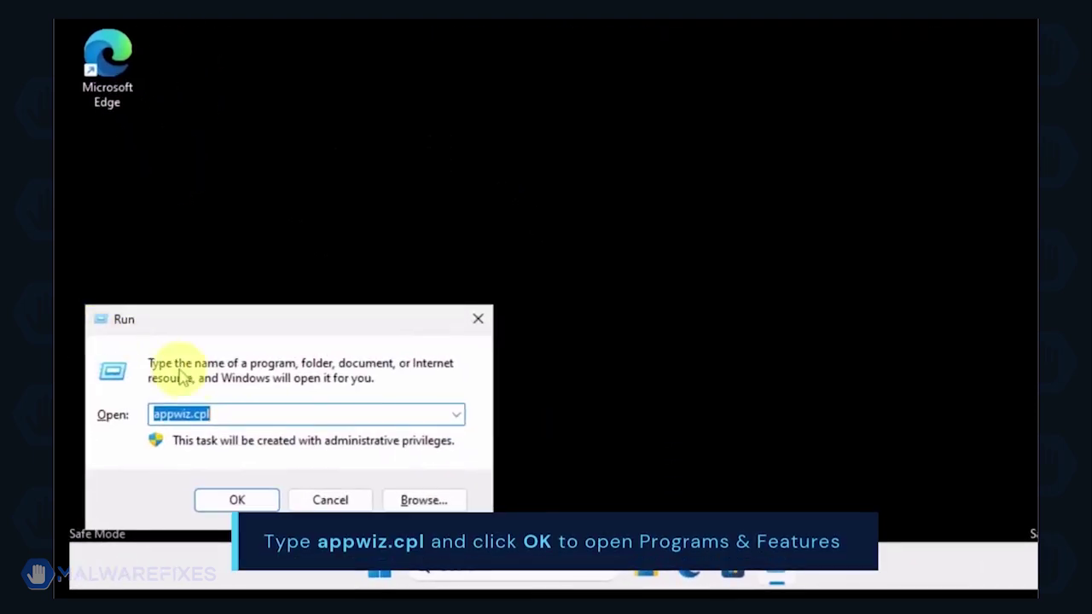
left_click(238, 416)
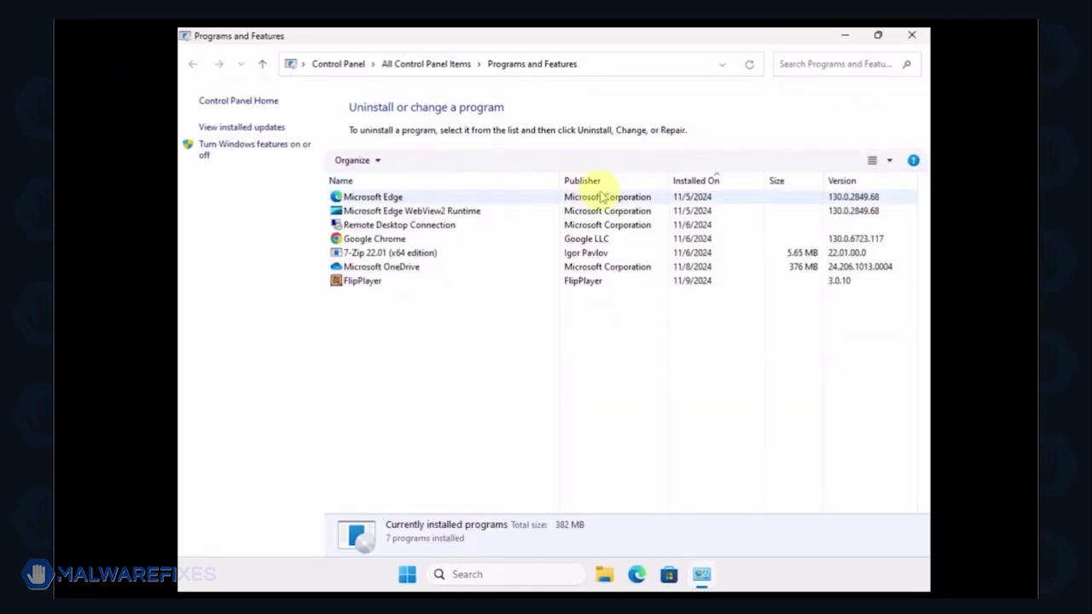
left_click(696, 182)
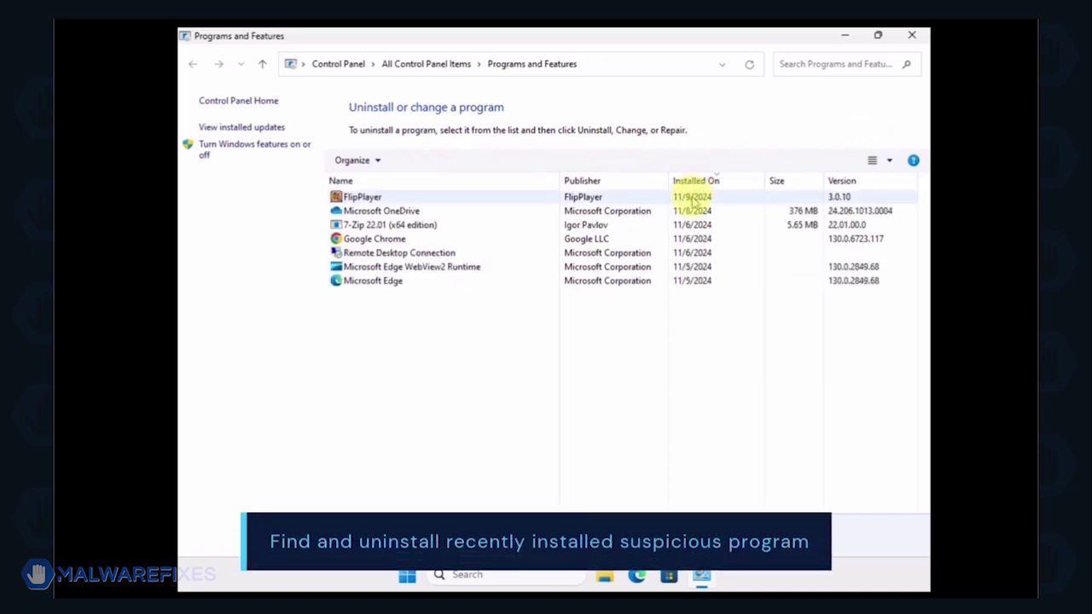
left_click(694, 198)
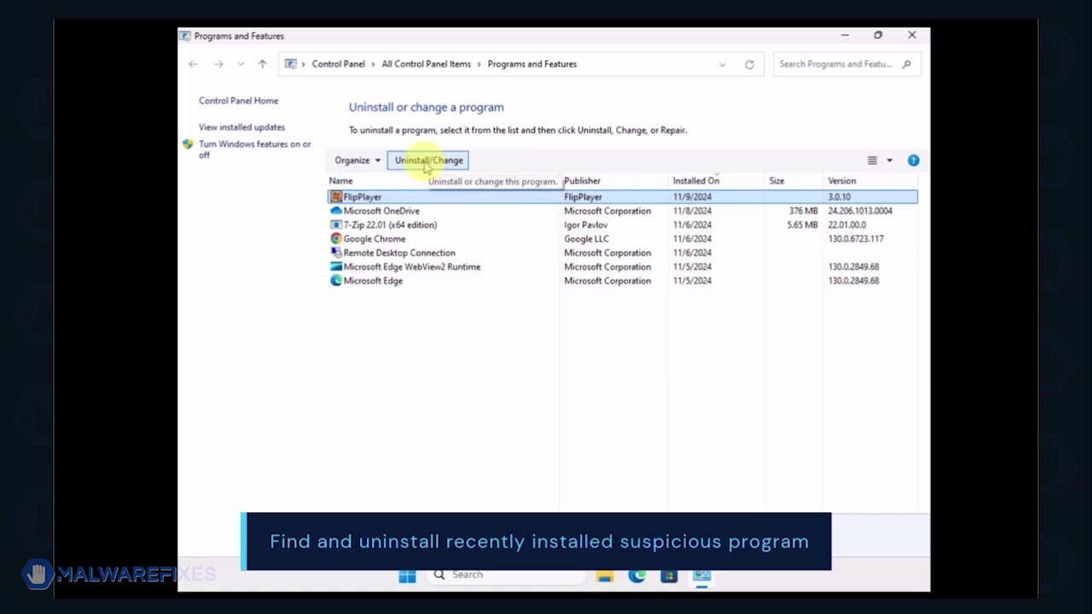
left_click(426, 162)
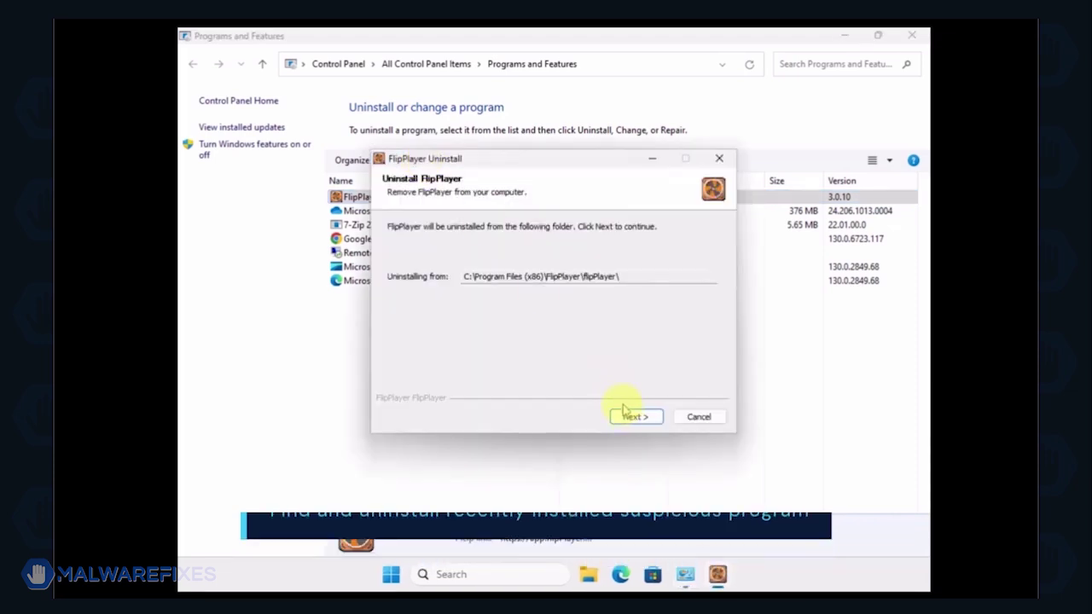
left_click(631, 416)
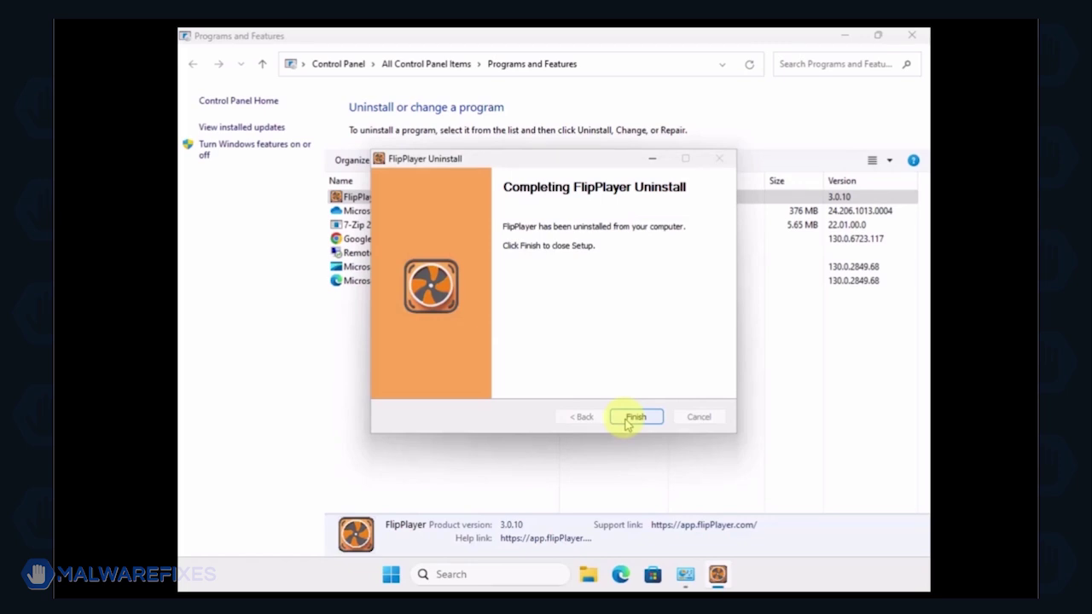
left_click(634, 417)
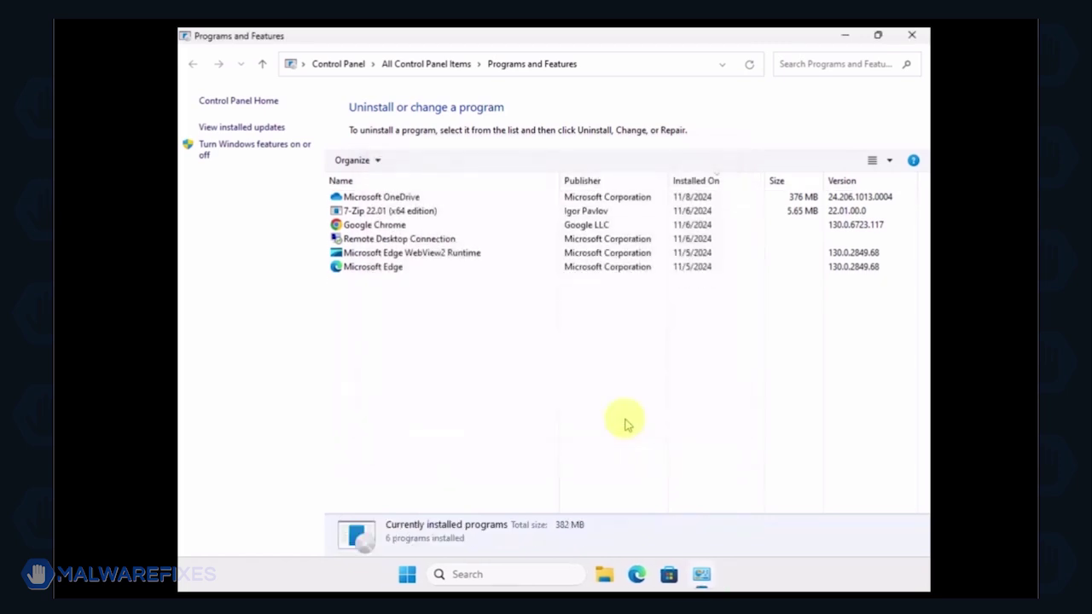
left_click(912, 37)
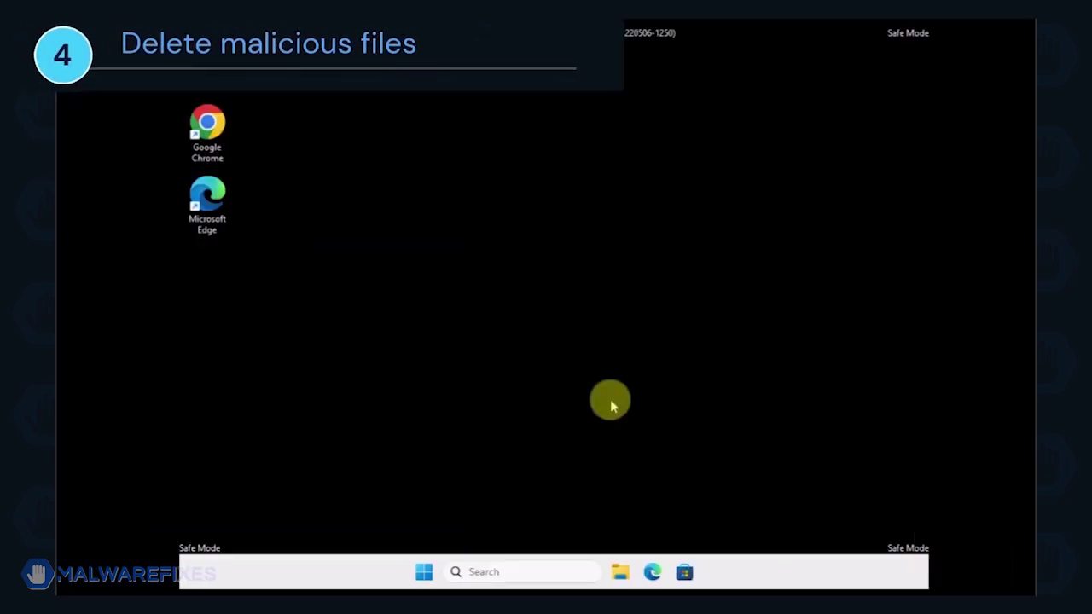
In File Explorer, turn on Show > Hidden items and go to the C: drive
left_click(620, 574)
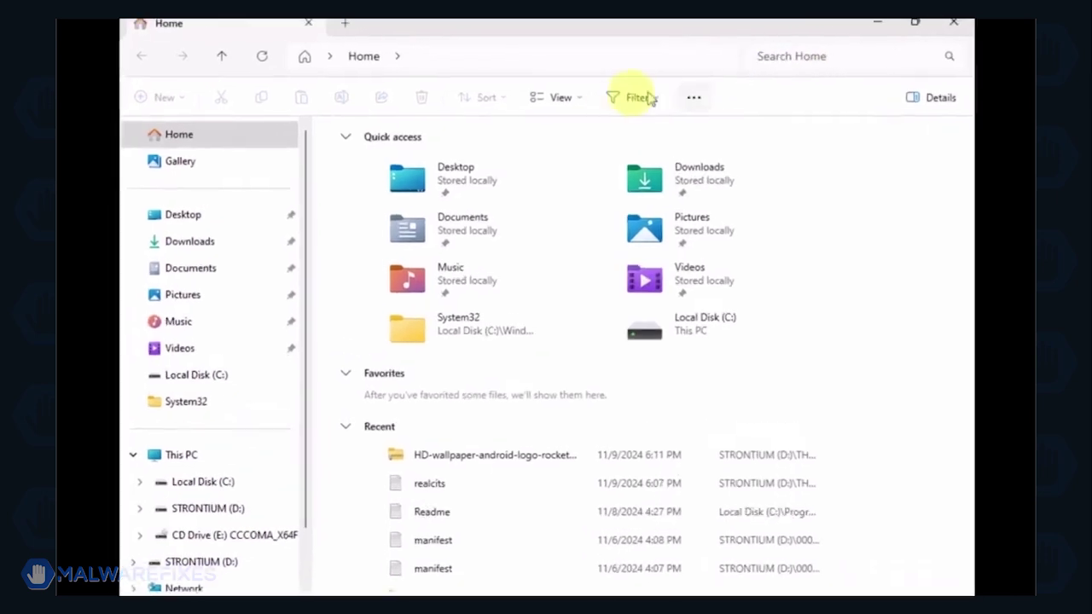
left_click(579, 99)
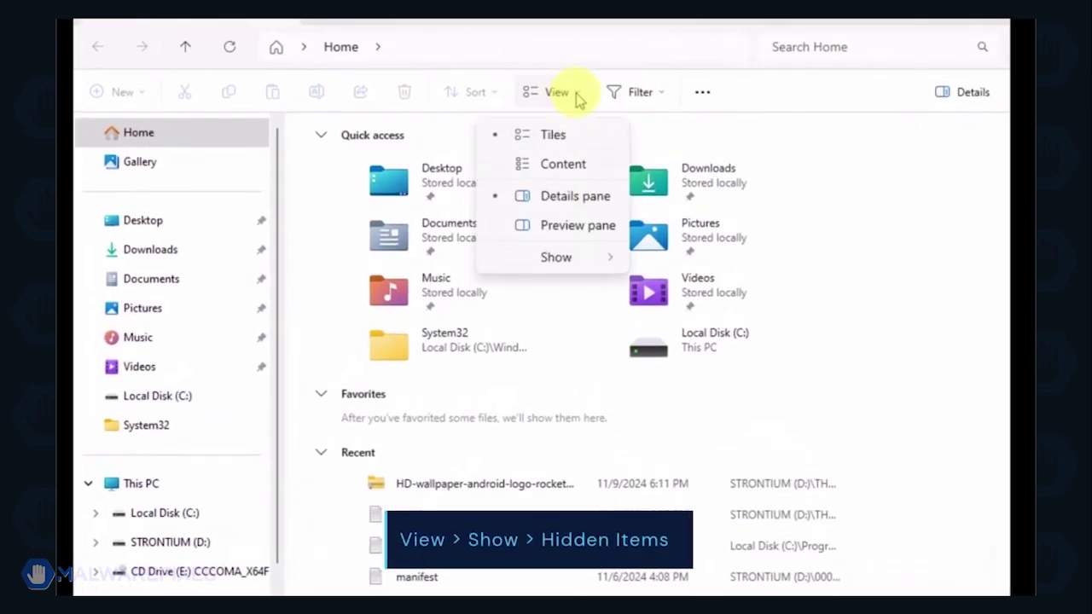
mouse_move(583, 263)
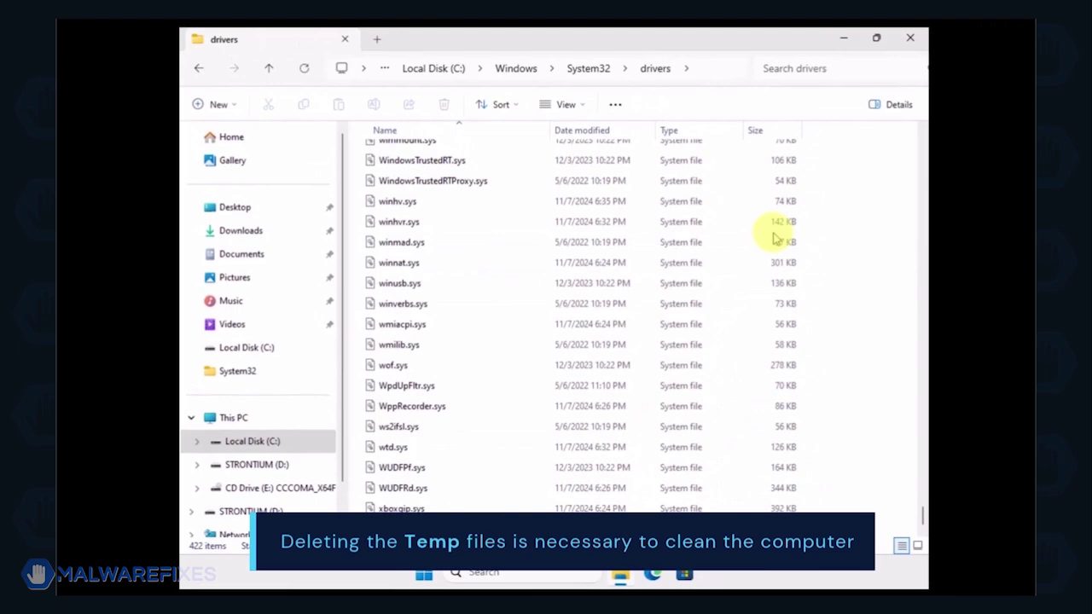
left_click(275, 442)
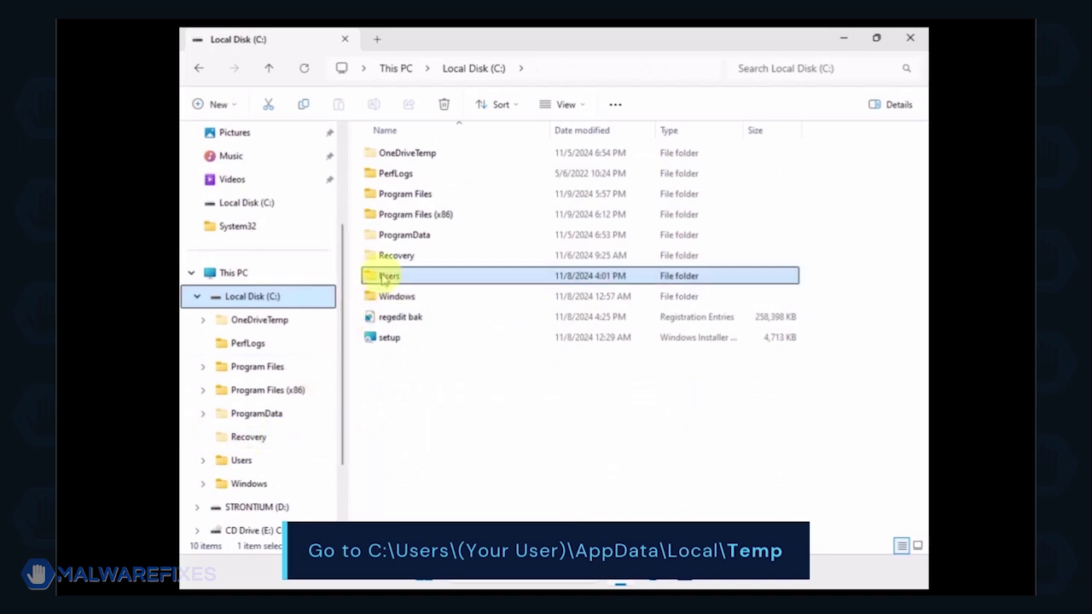
Browse from Users through the profile's AppData\Local into the Temp folder
double_click(383, 277)
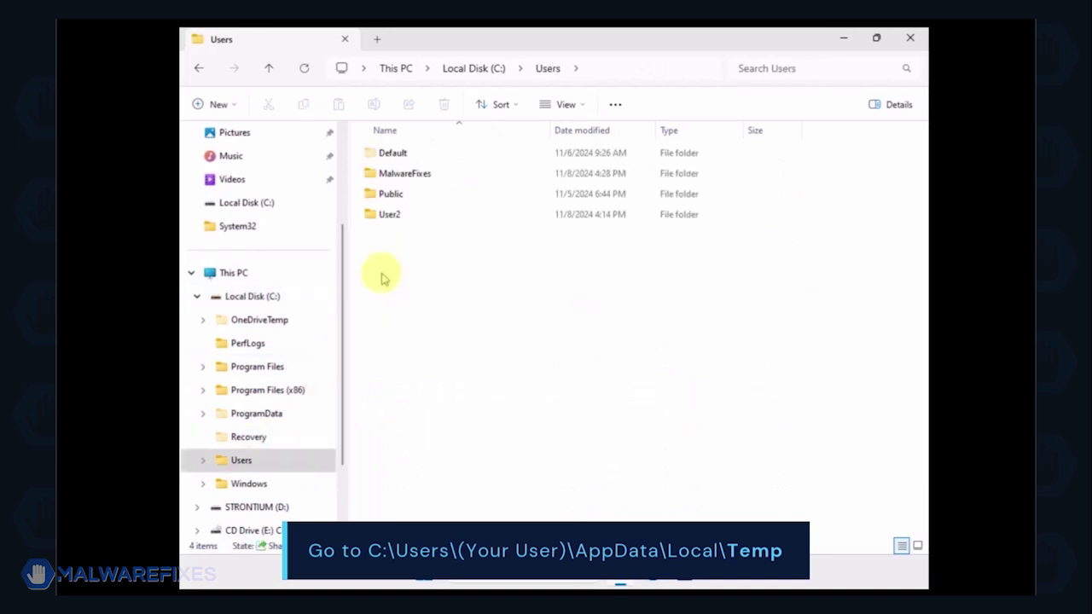
double_click(393, 175)
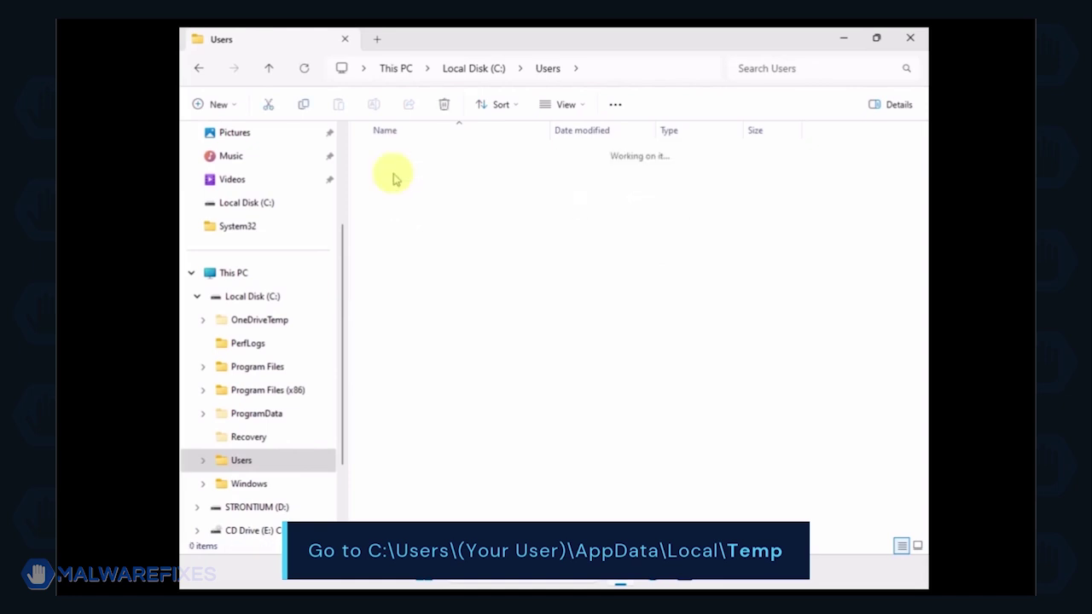
double_click(393, 157)
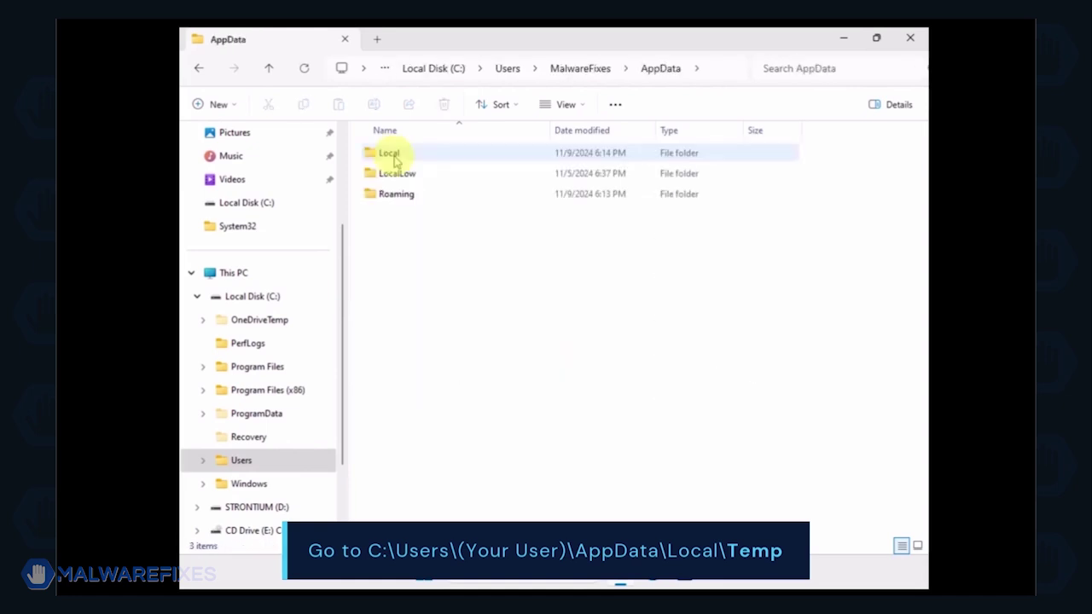
double_click(394, 158)
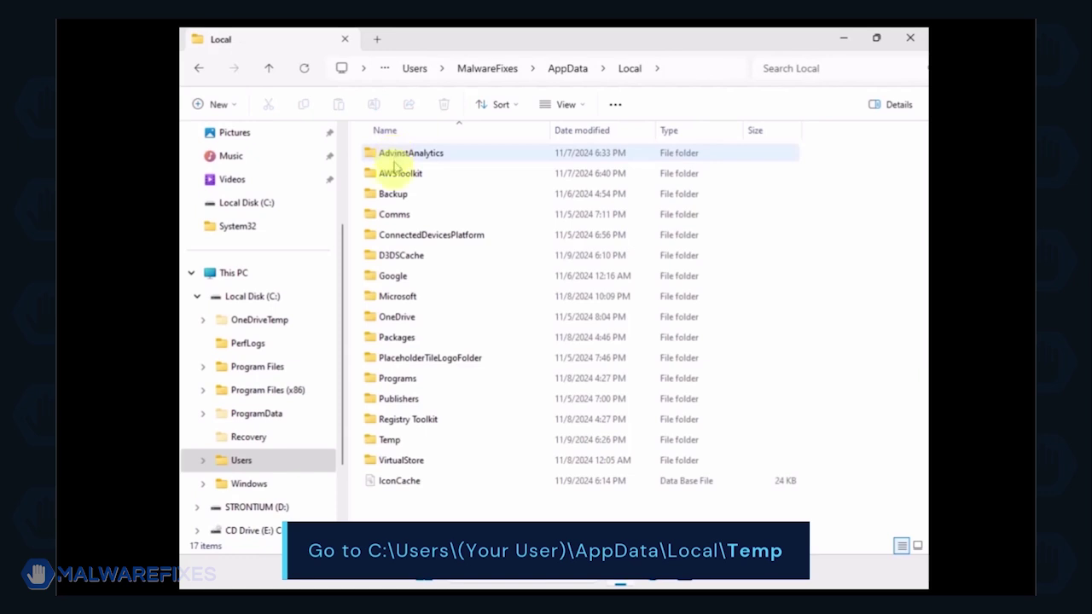
left_click(388, 440)
double_click(388, 440)
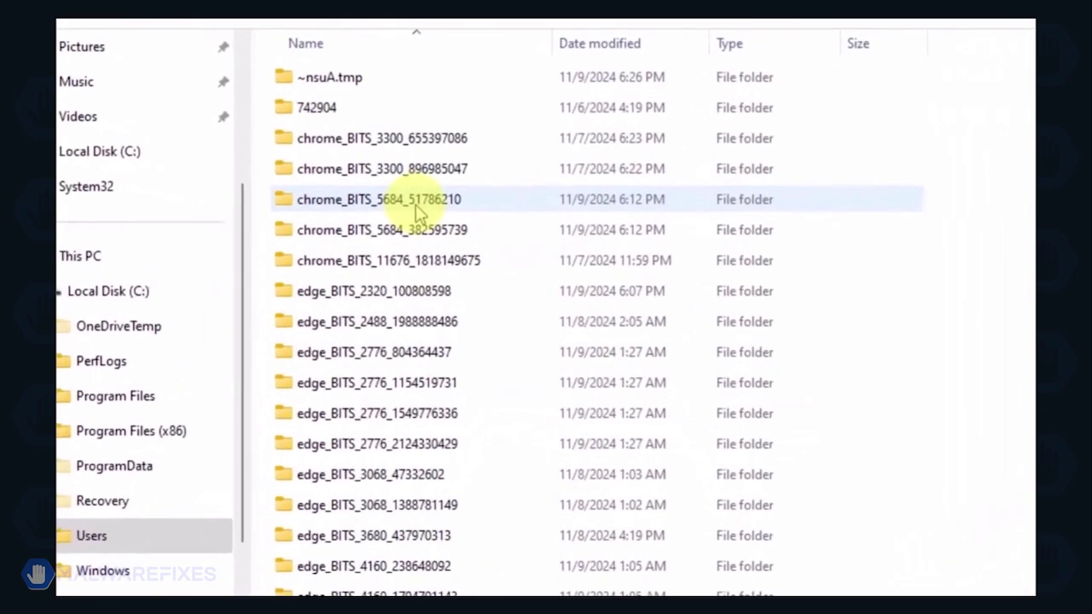
Select and delete everything in Temp, leaving two TMP files, then return to Local Disk (C:)
key("ctrl+a")
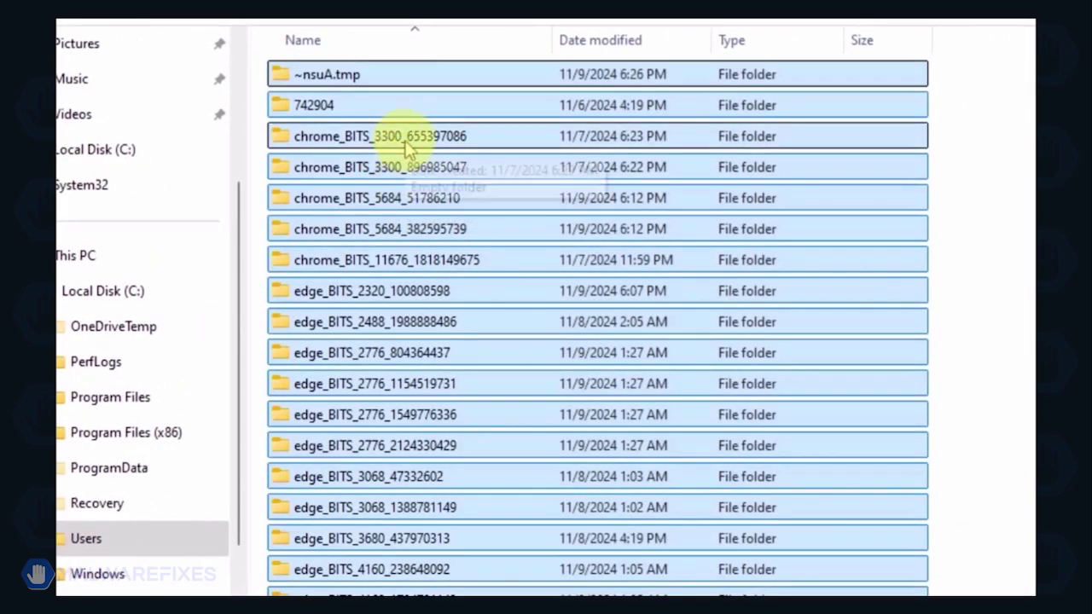
key("Delete")
right_click(408, 149)
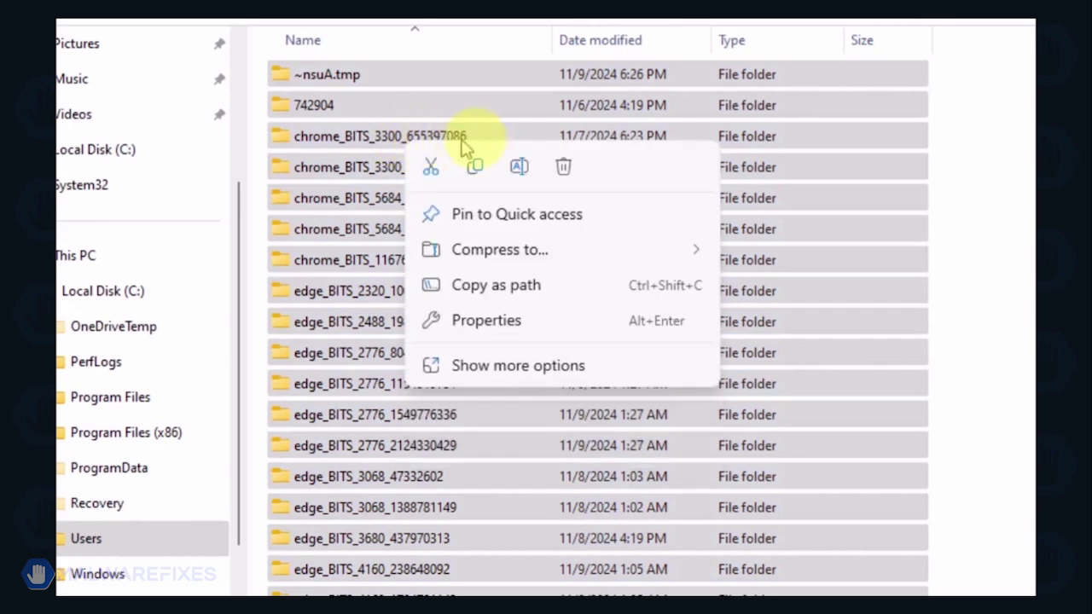
left_click(564, 168)
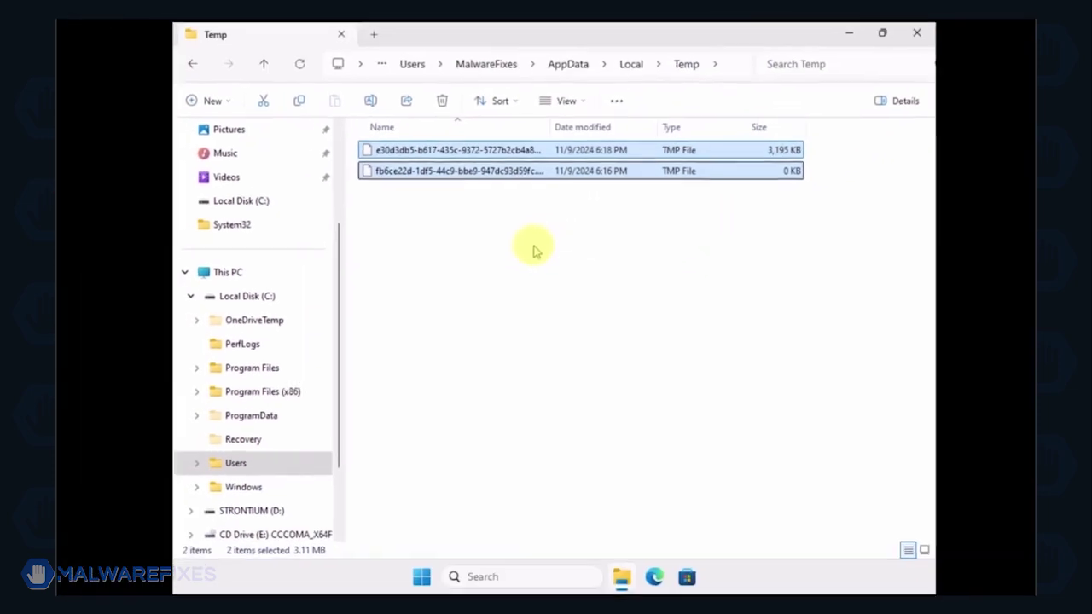
left_click(534, 250)
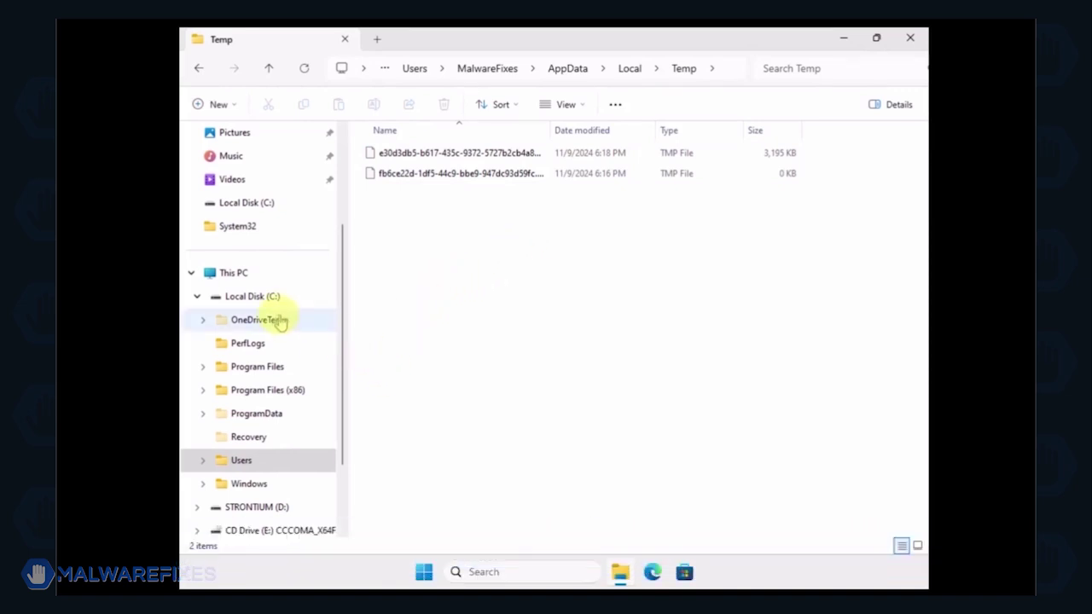
left_click(253, 296)
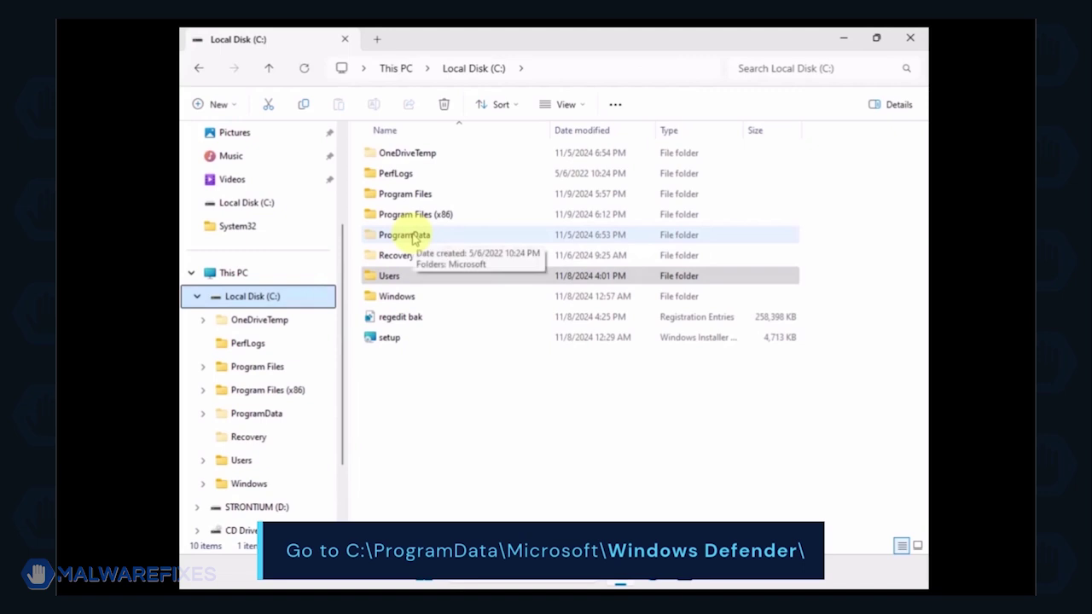
Browse to ProgramData\Microsoft\Windows Defender and delete its Quarantine folder
double_click(414, 237)
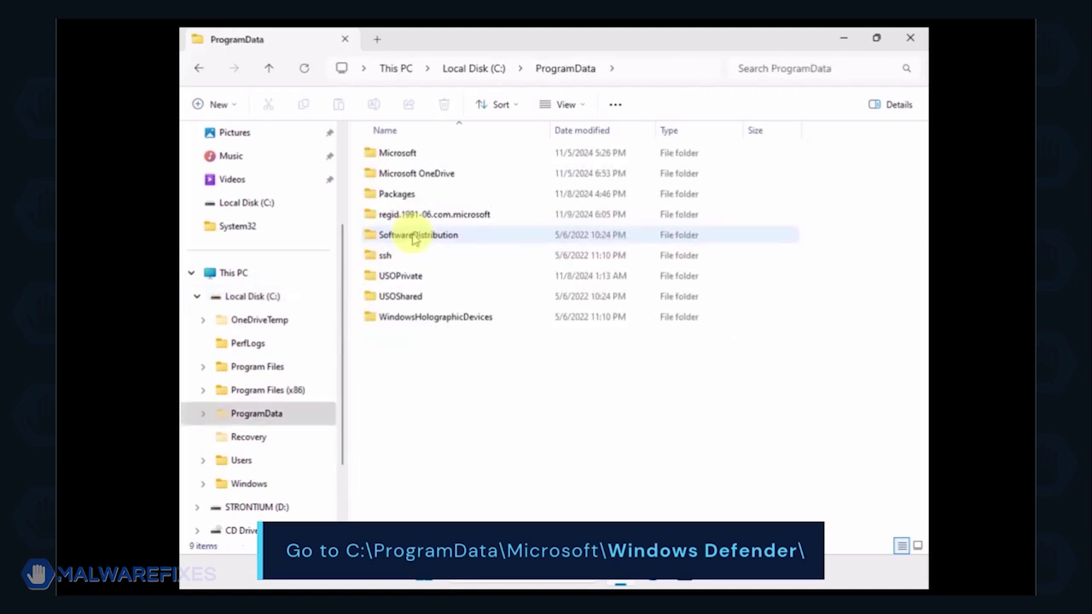
double_click(398, 155)
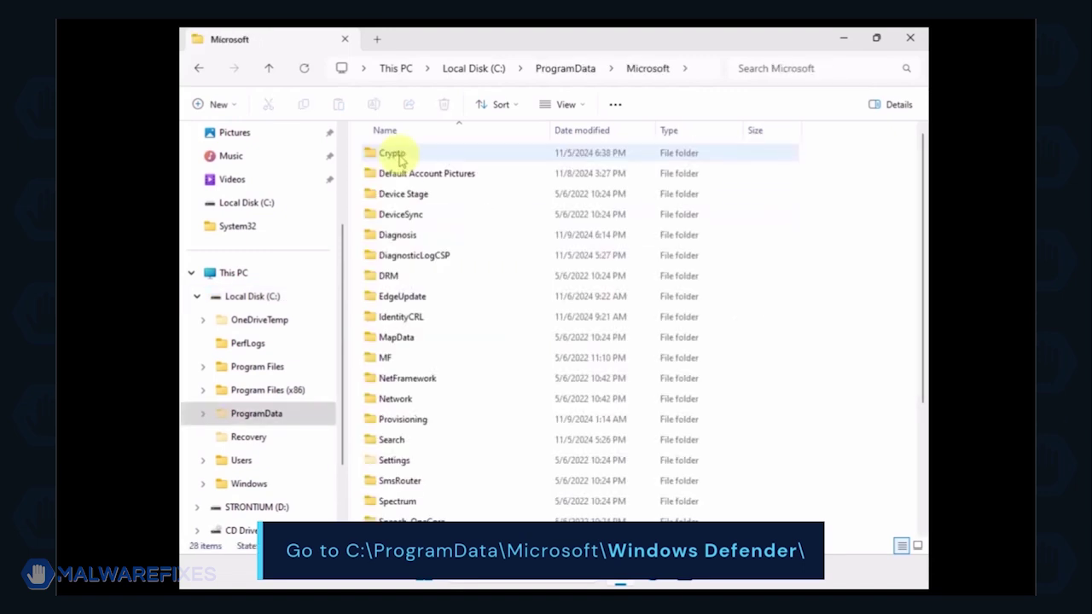
scroll(494, 273, "down", 3)
left_click(418, 427)
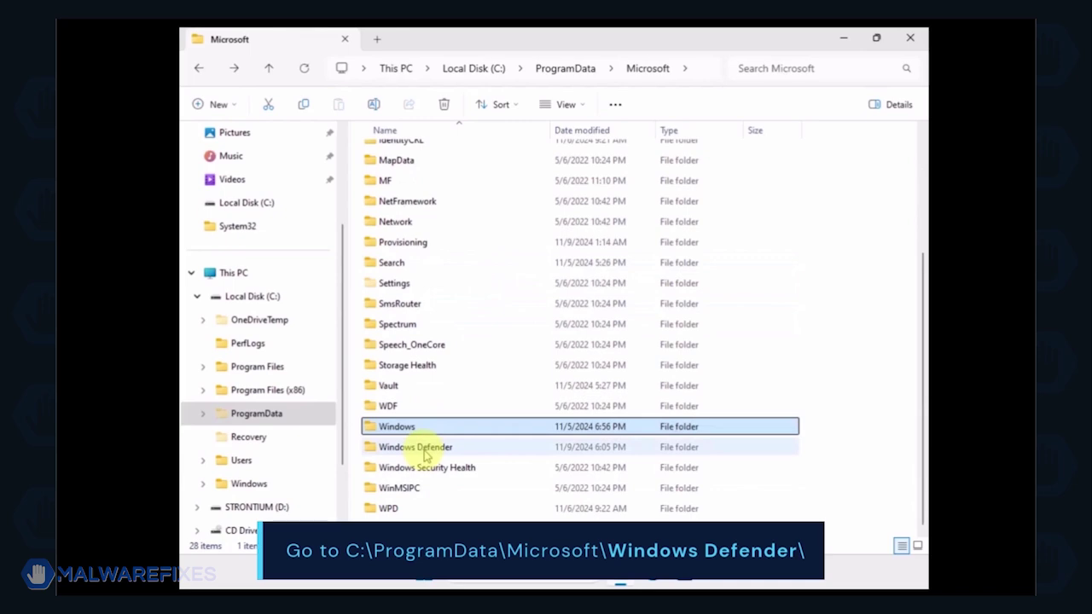
double_click(424, 450)
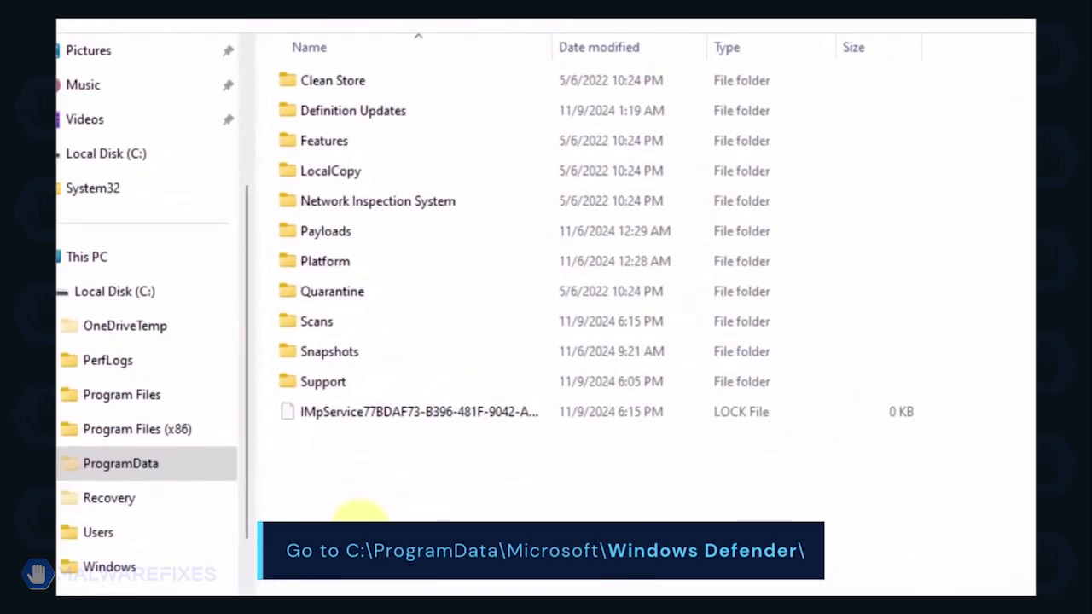
left_click(344, 299)
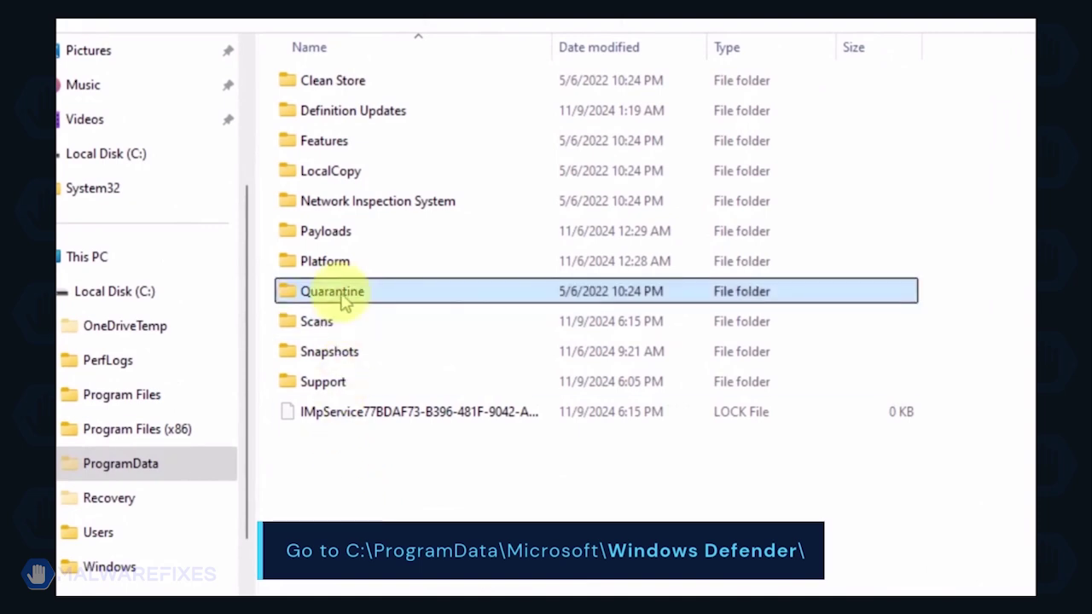
right_click(403, 301)
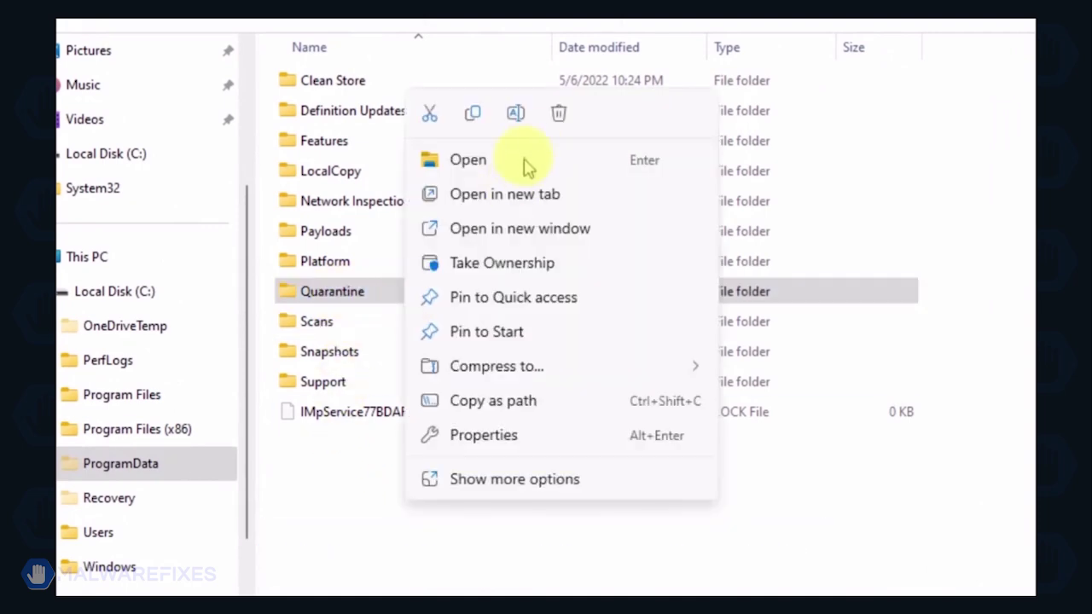
left_click(560, 115)
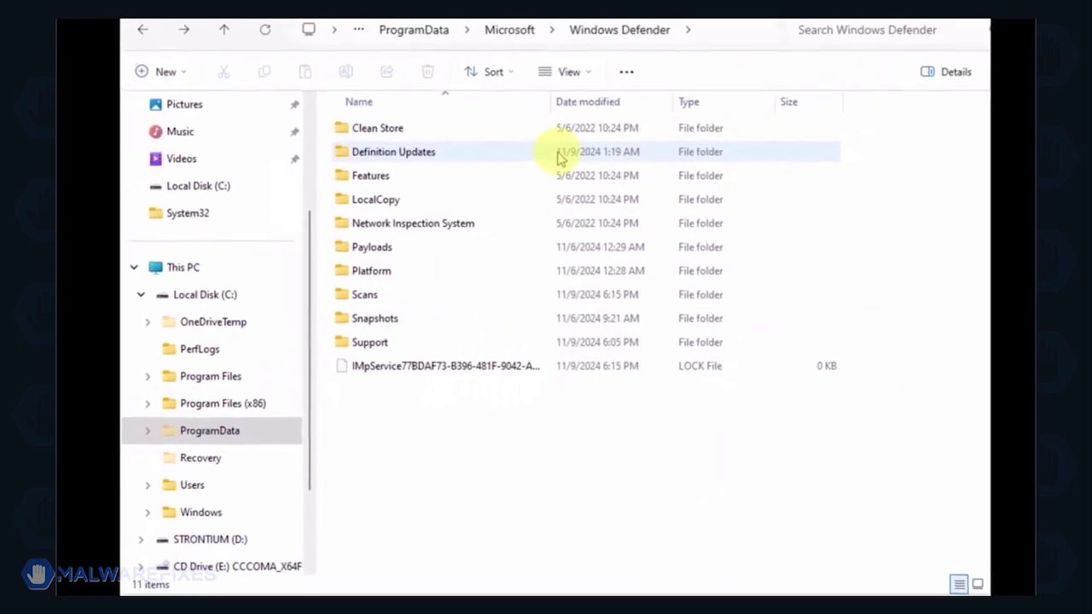
Delete the Quick and Resource folders inside Scans\History\Results
double_click(415, 301)
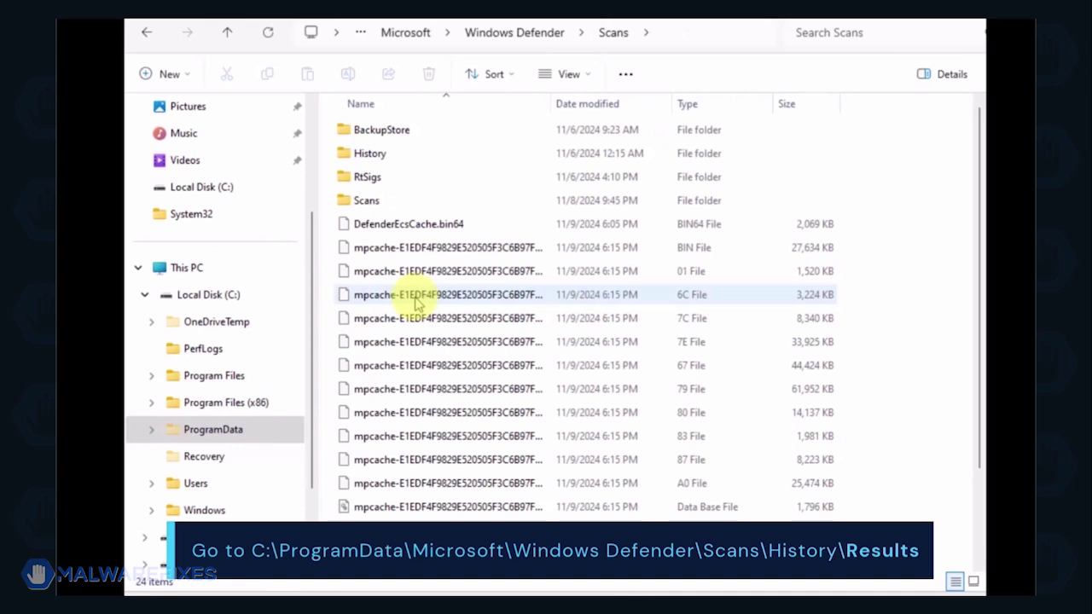
double_click(367, 153)
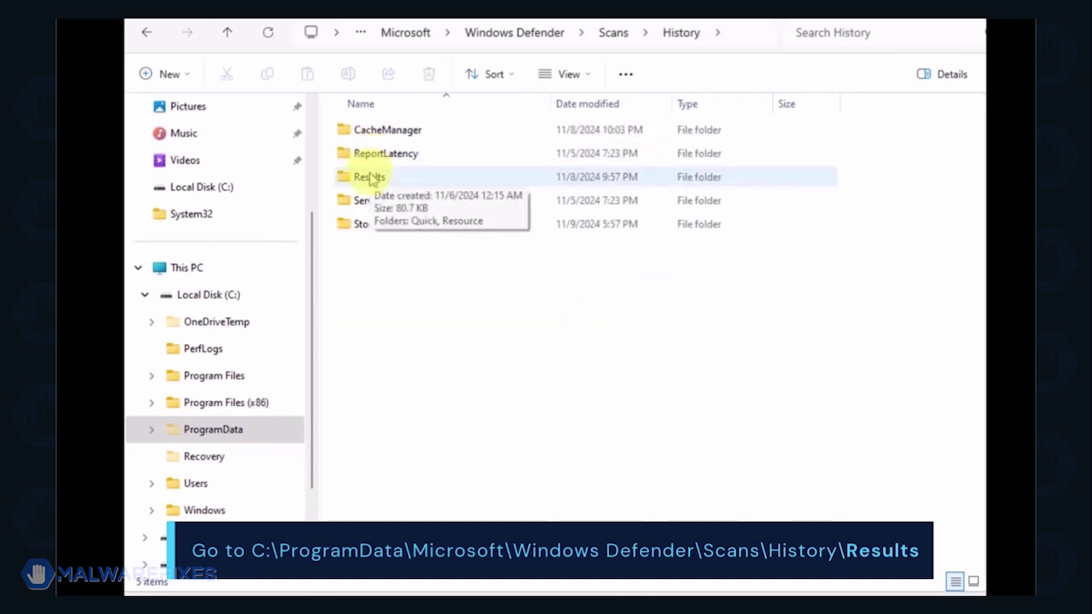
double_click(369, 176)
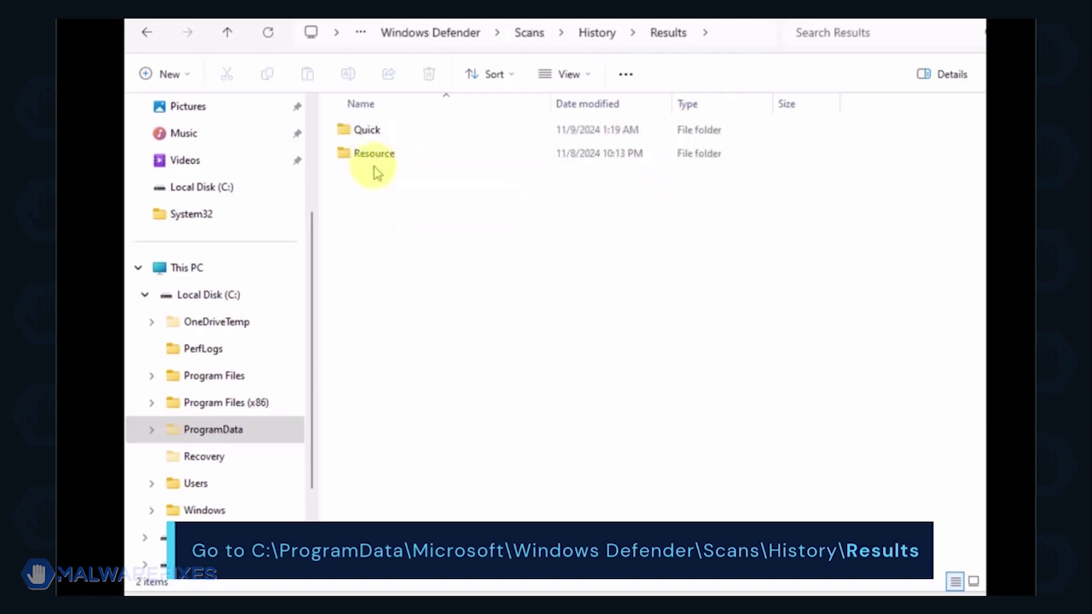
key("ctrl+a")
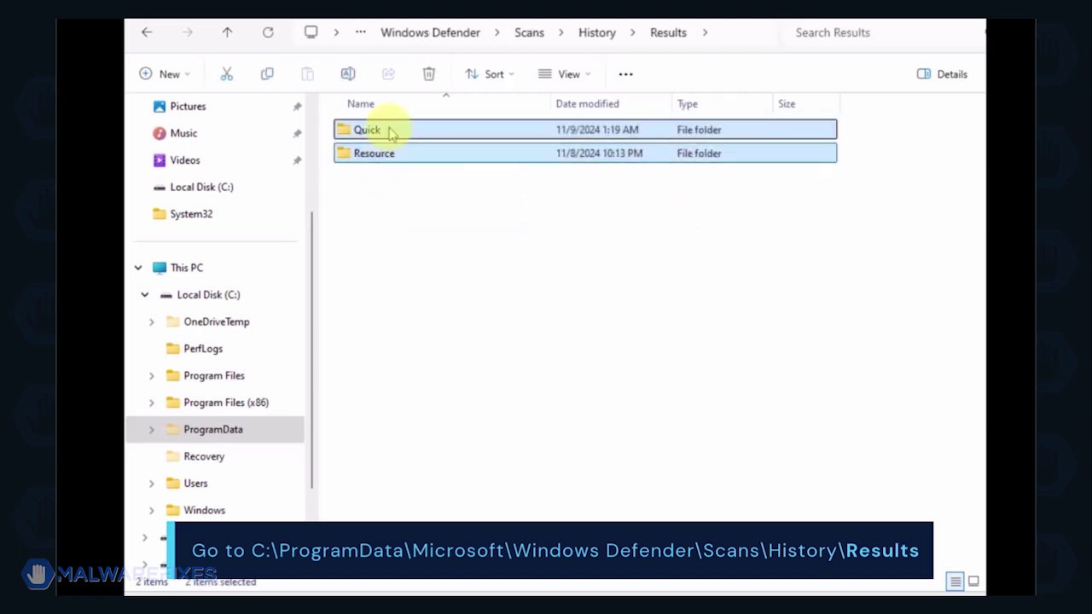
right_click(389, 133)
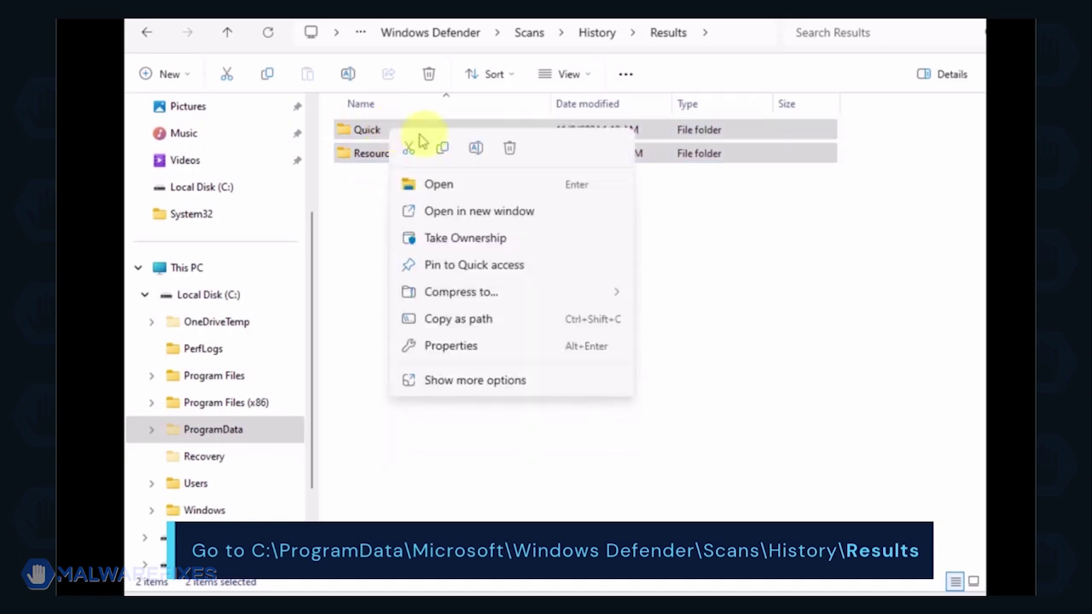
left_click(507, 150)
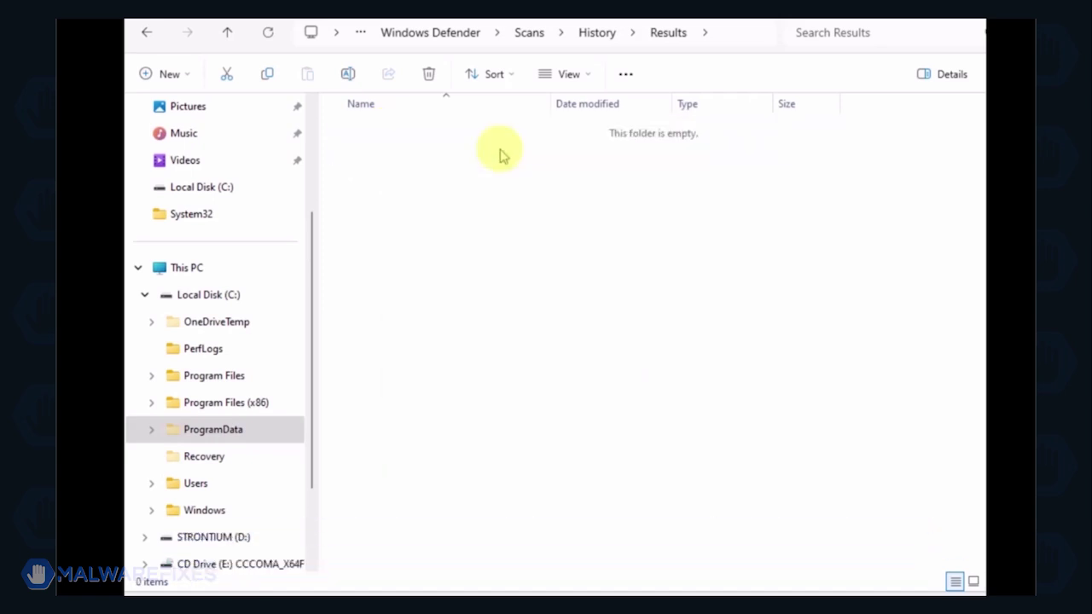
Delete the Unknown file from History\Service and close File Explorer
left_click(141, 32)
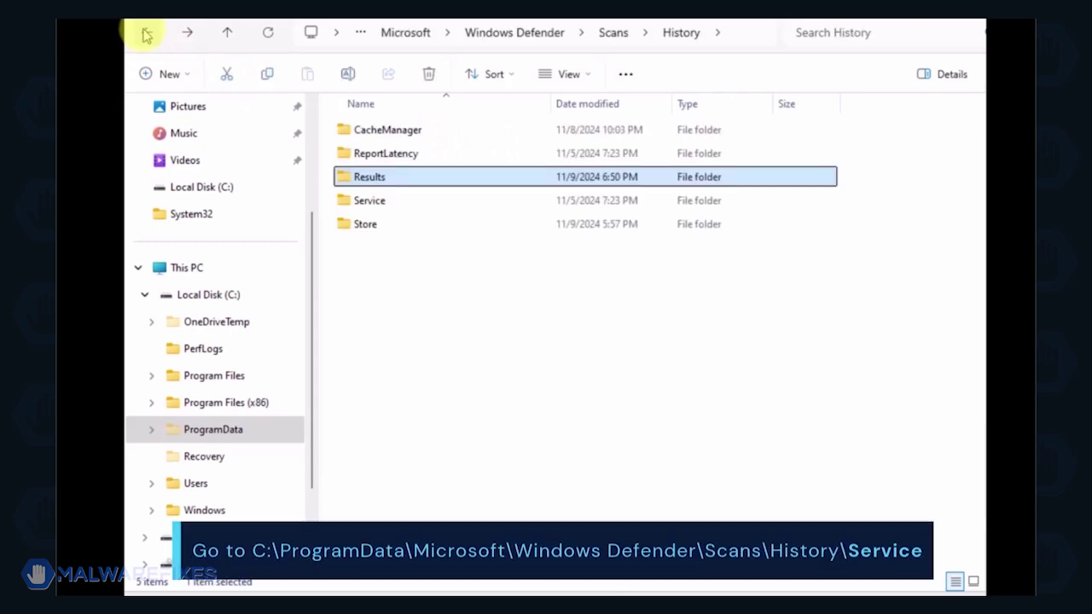
double_click(373, 201)
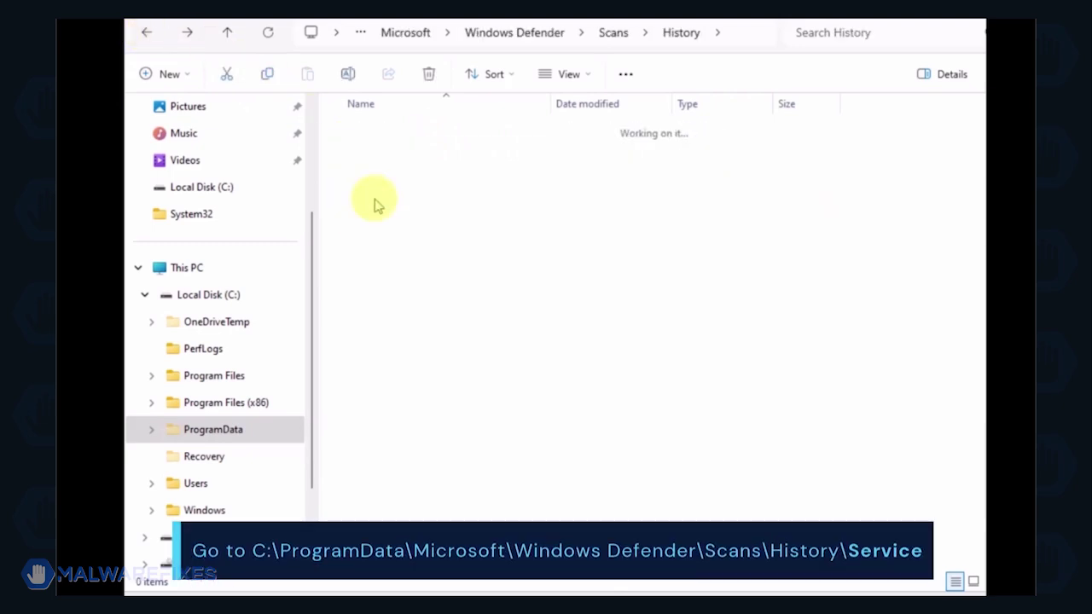
key("Down")
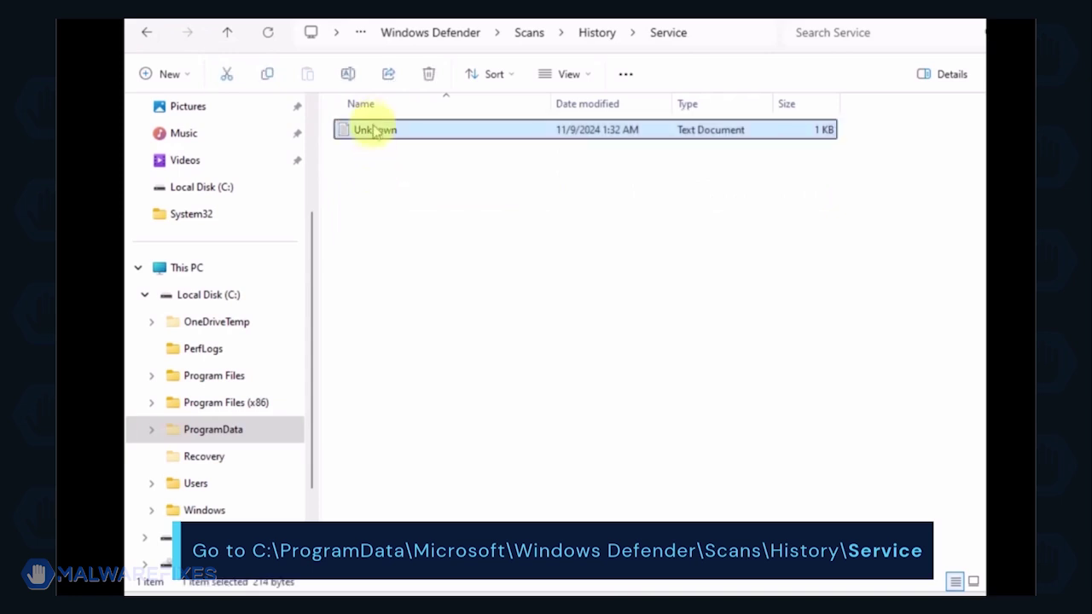
right_click(372, 133)
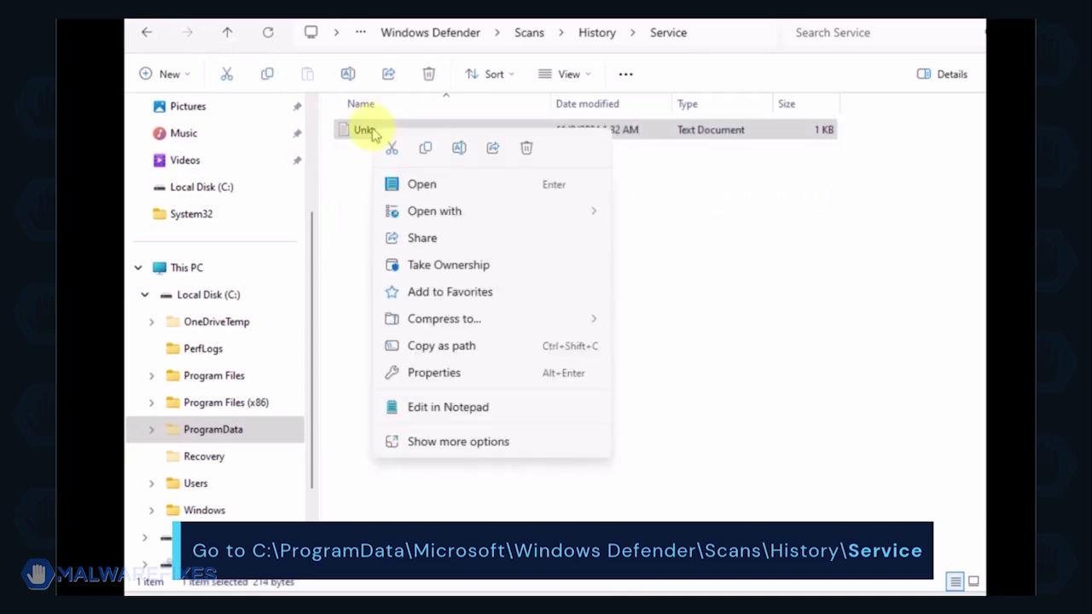
left_click(526, 148)
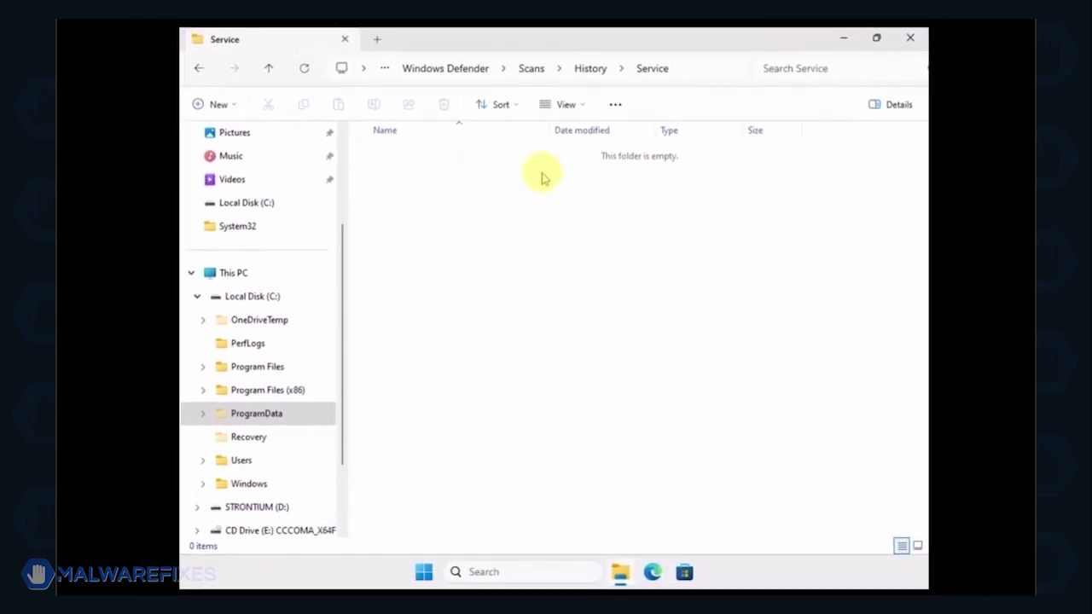
left_click(912, 40)
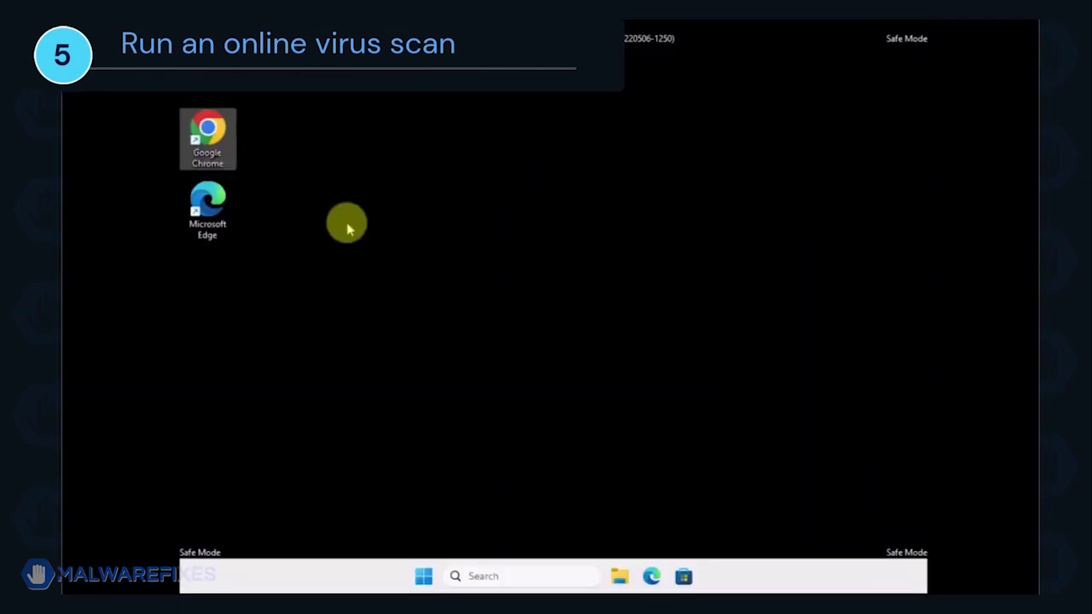
In Chrome, search "eSET's Free Online Scanner", download esetonlinescanner.exe, and show it in Downloads
double_click(226, 142)
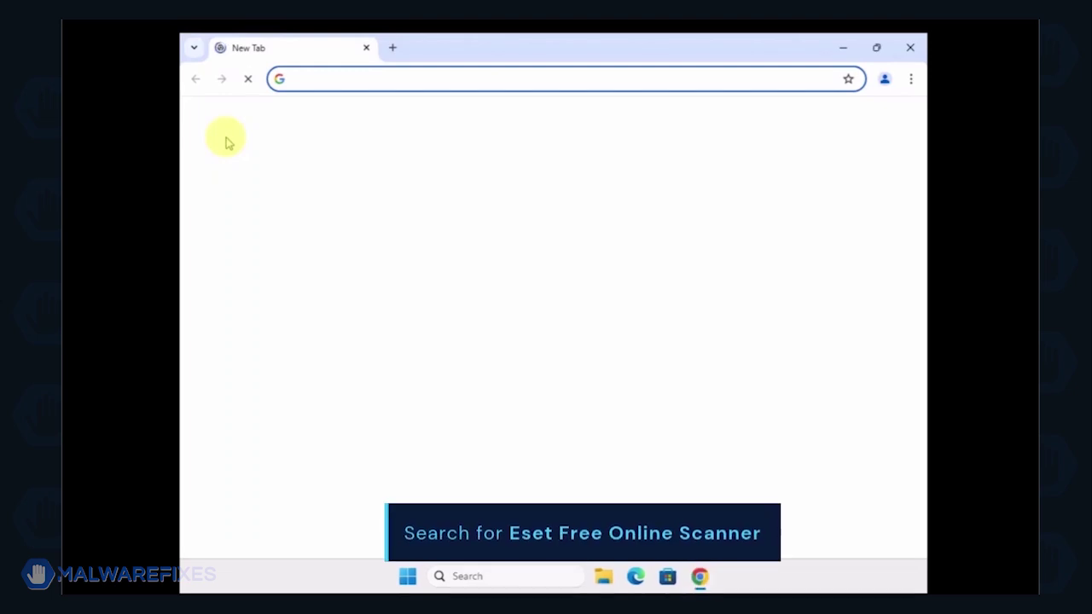
left_click(441, 305)
type("eSET's Free Online Scanner")
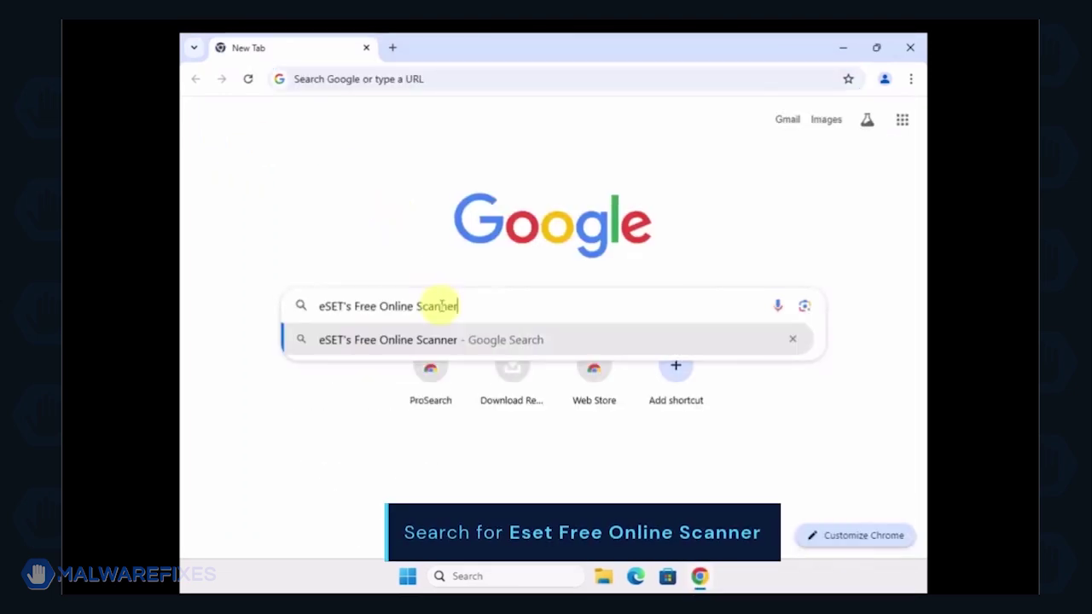
key("Return")
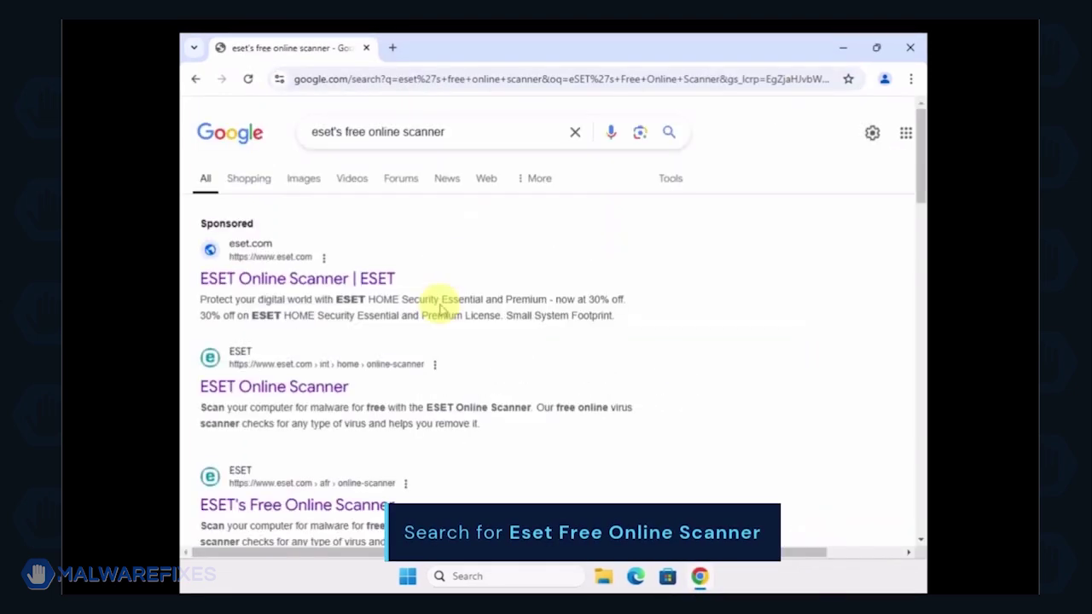
scroll(460, 309, "down", 3)
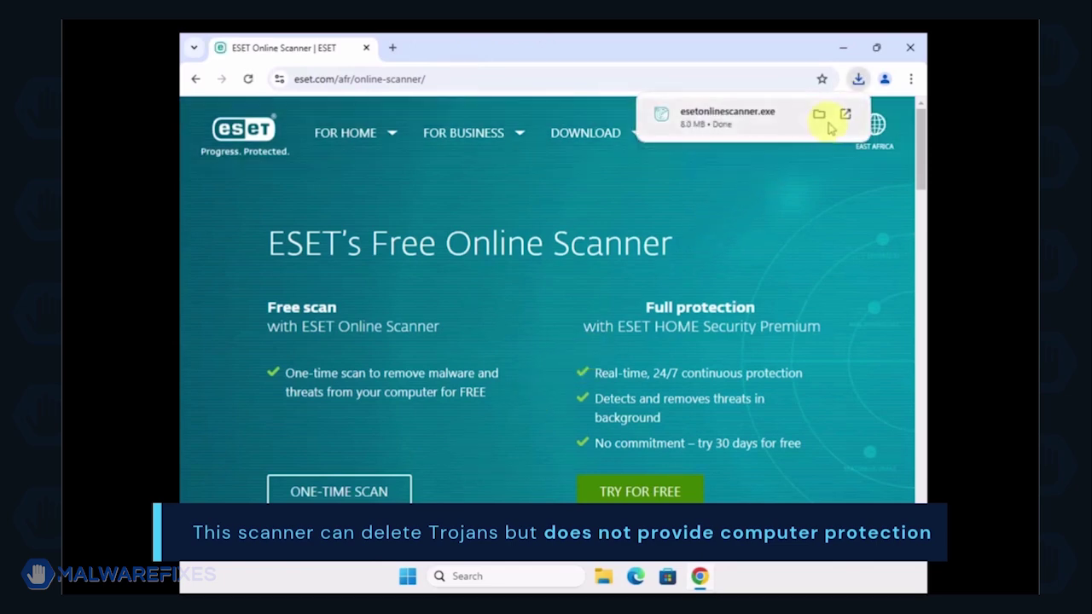
left_click(818, 114)
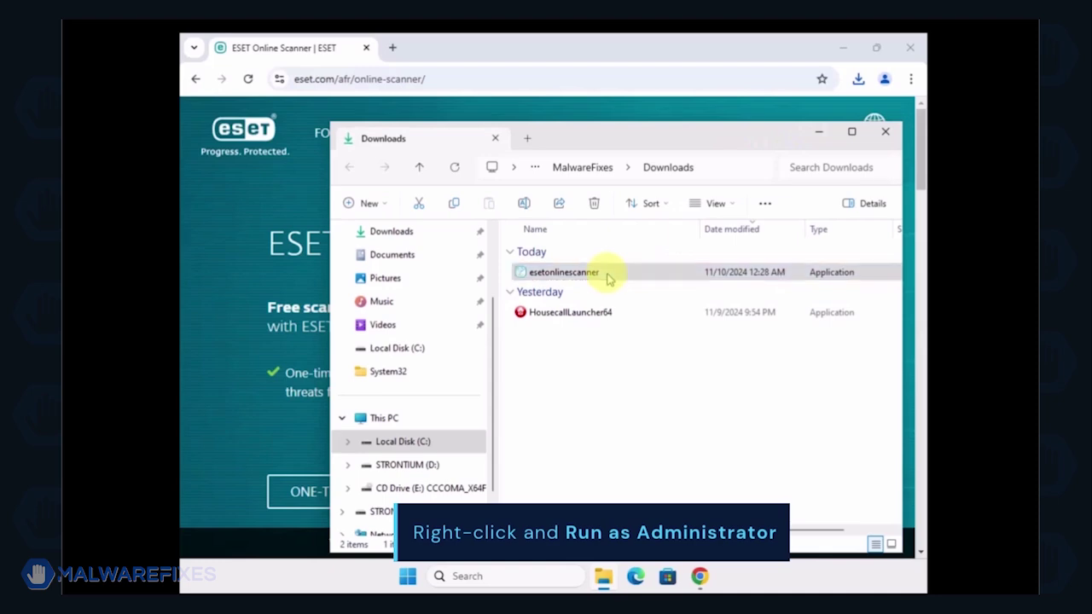
Run esetonlinescanner as administrator, complete a Full scan cleaning 4 threats, and close the scanner
right_click(609, 275)
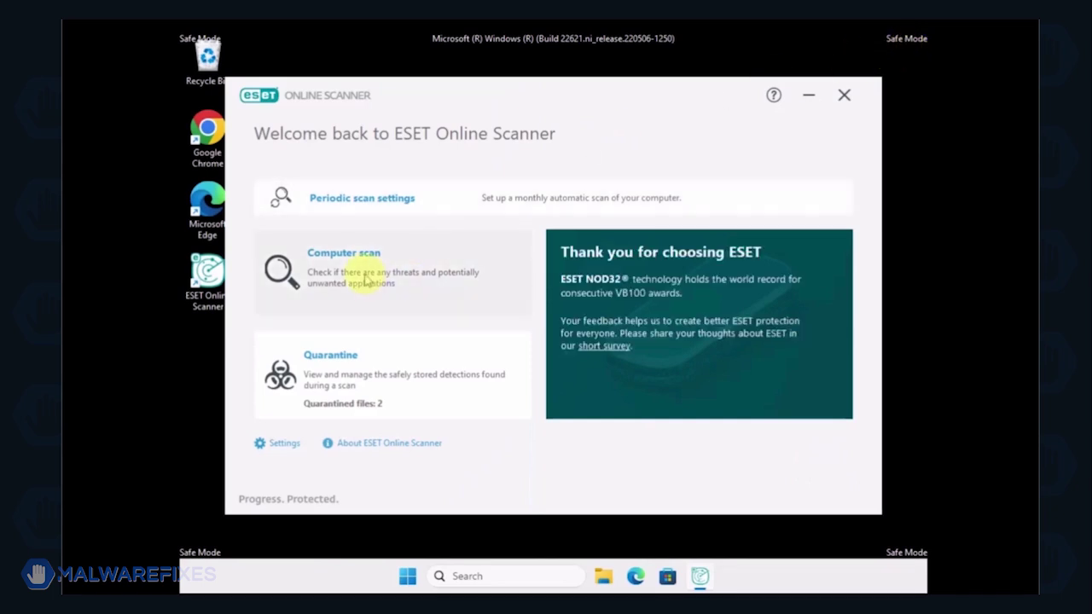
left_click(367, 279)
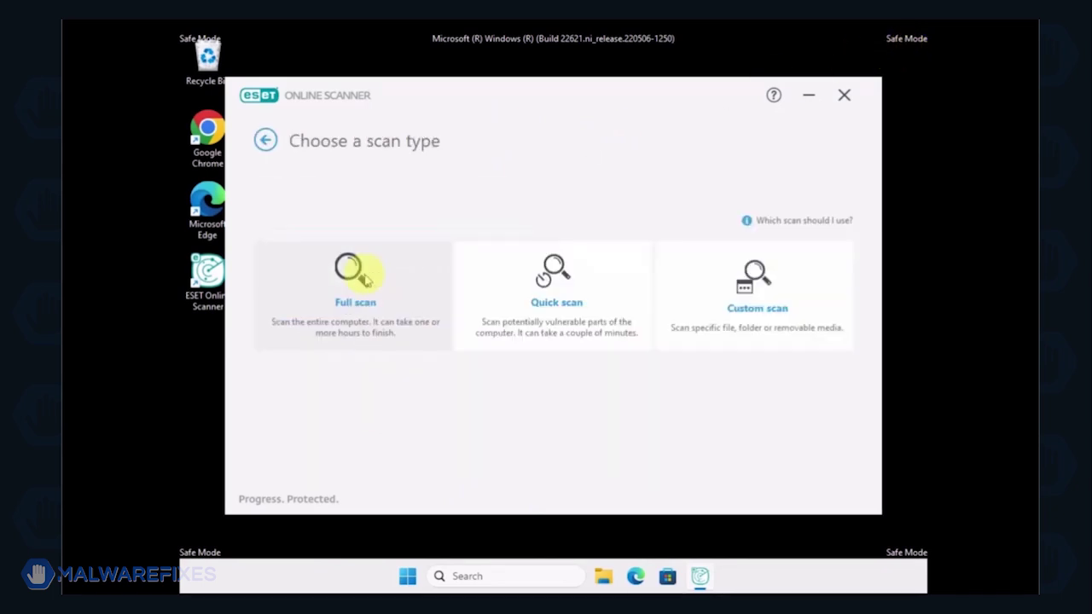
left_click(365, 279)
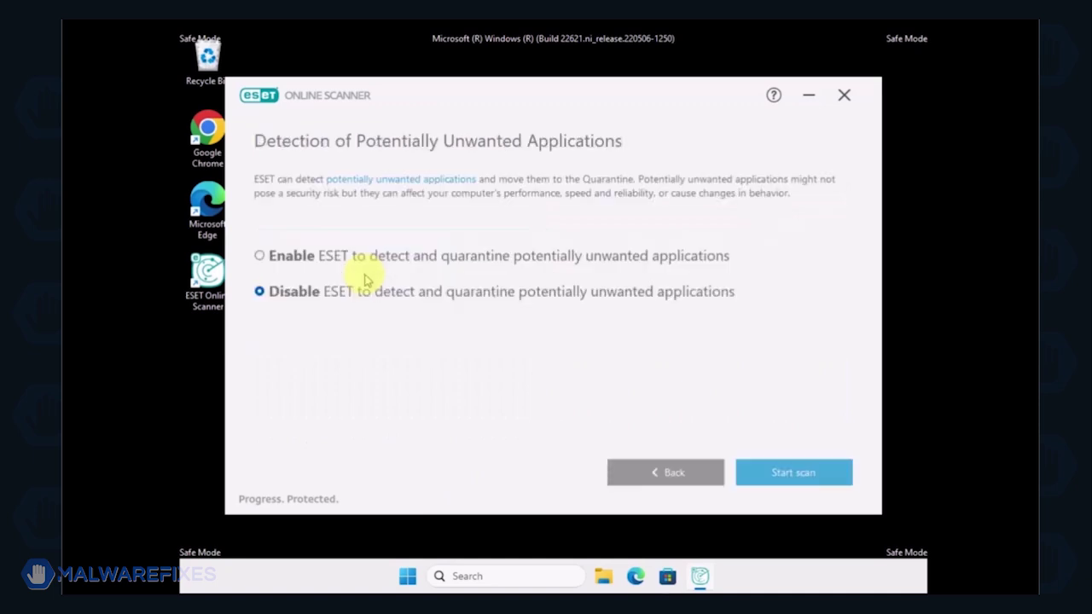
left_click(809, 478)
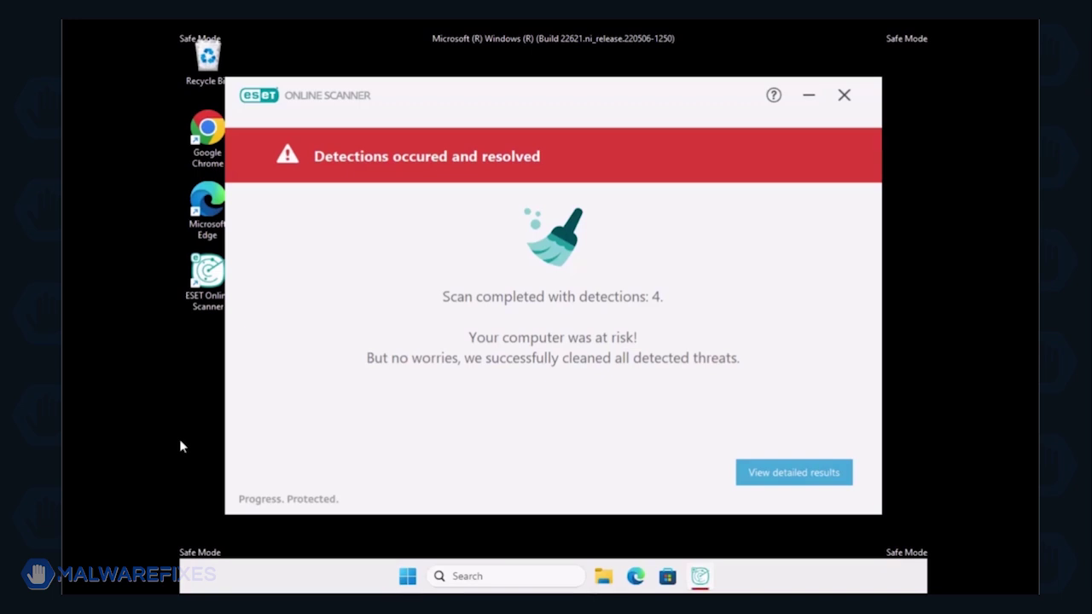
left_click(808, 481)
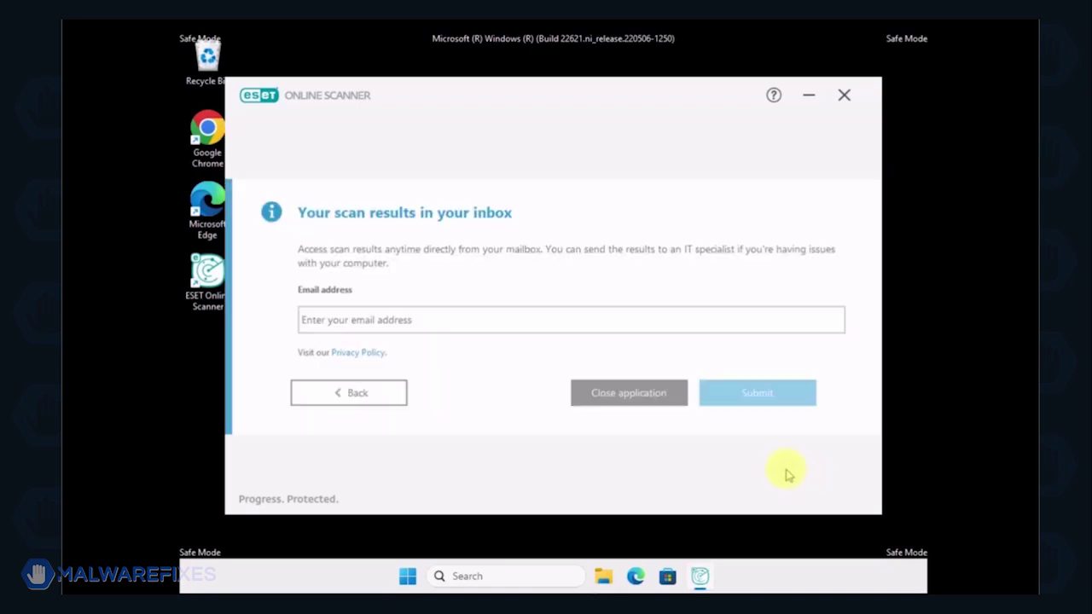
left_click(623, 395)
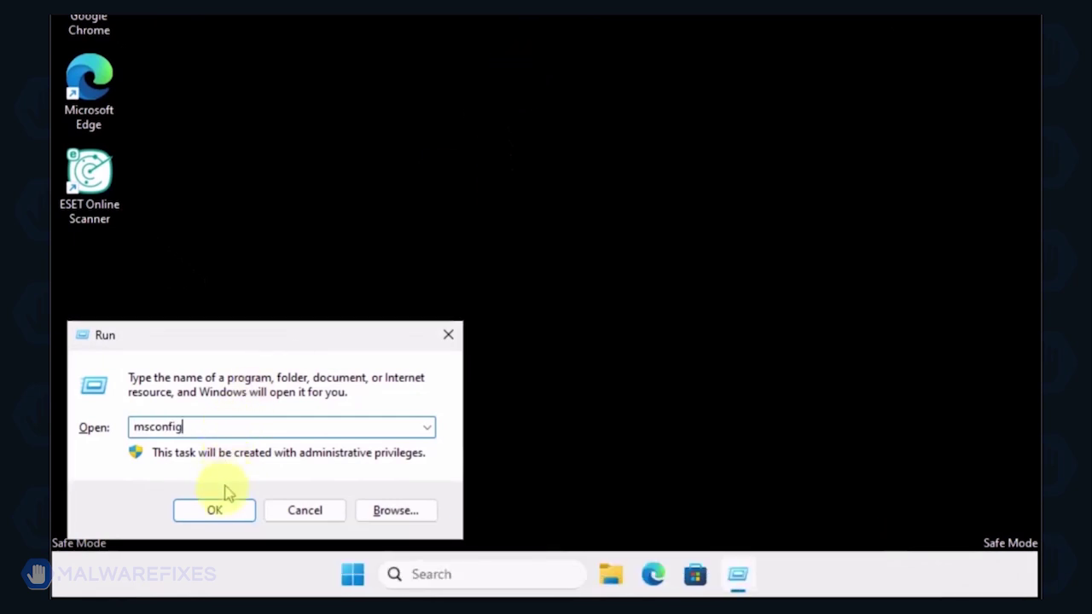
Switch System Configuration from Safe Mode back to Normal startup, apply it, and restart Windows
left_click(218, 513)
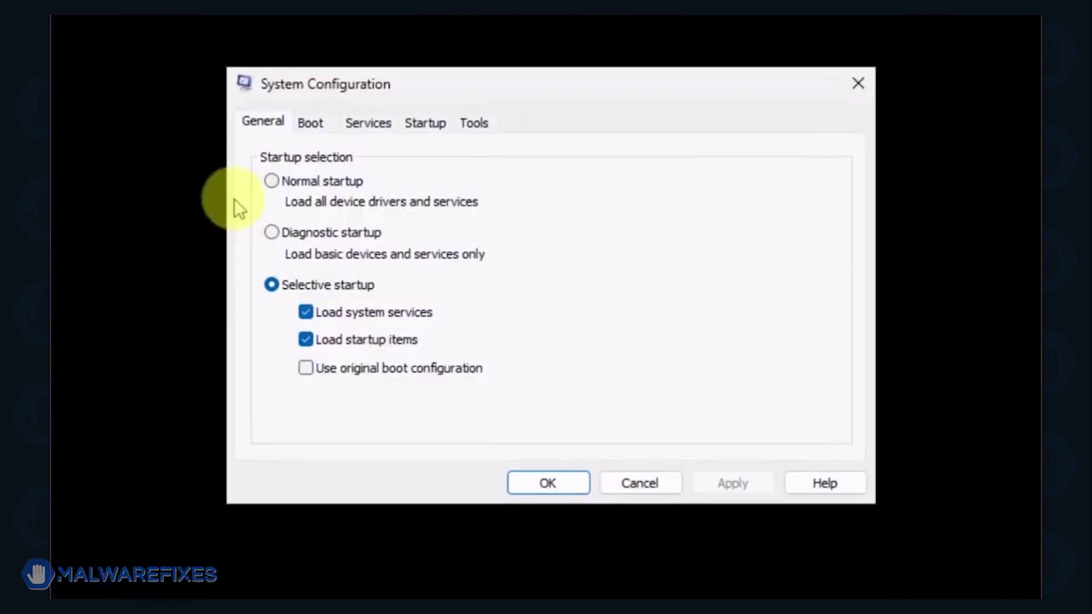
left_click(271, 181)
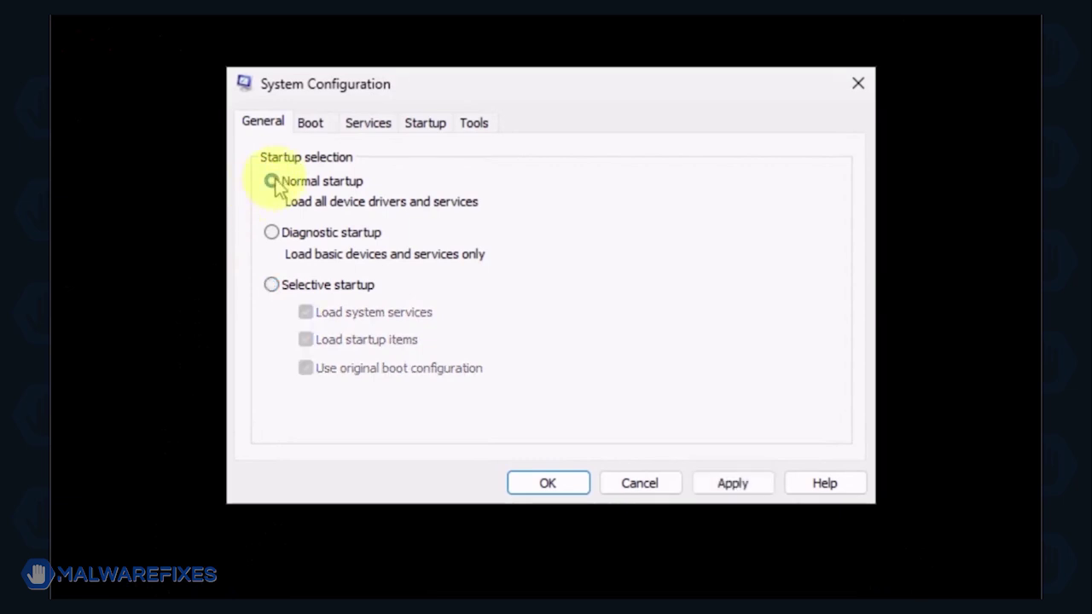
left_click(716, 480)
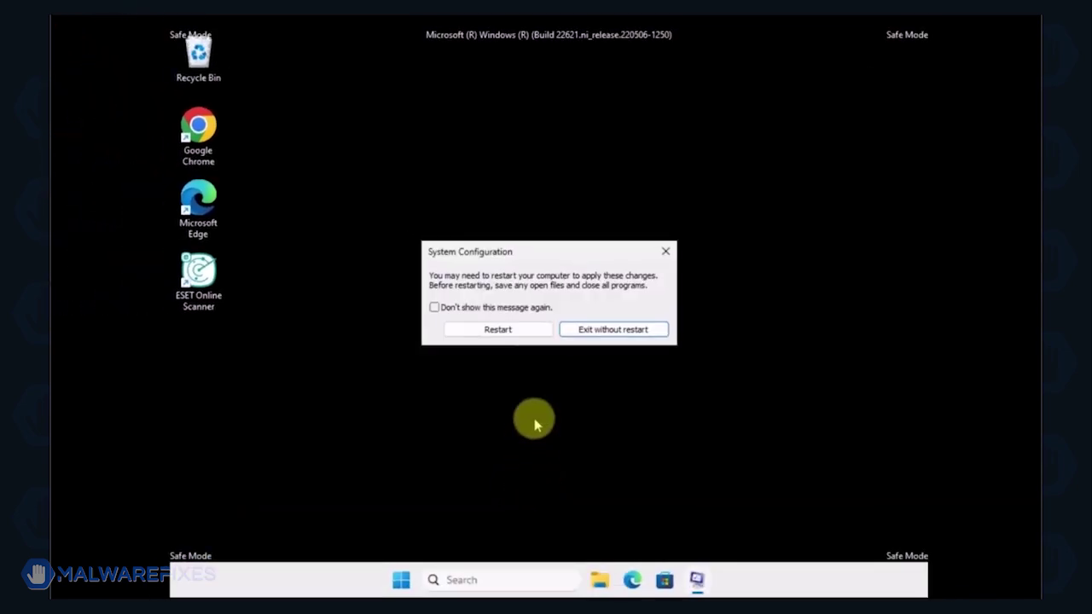
left_click(510, 331)
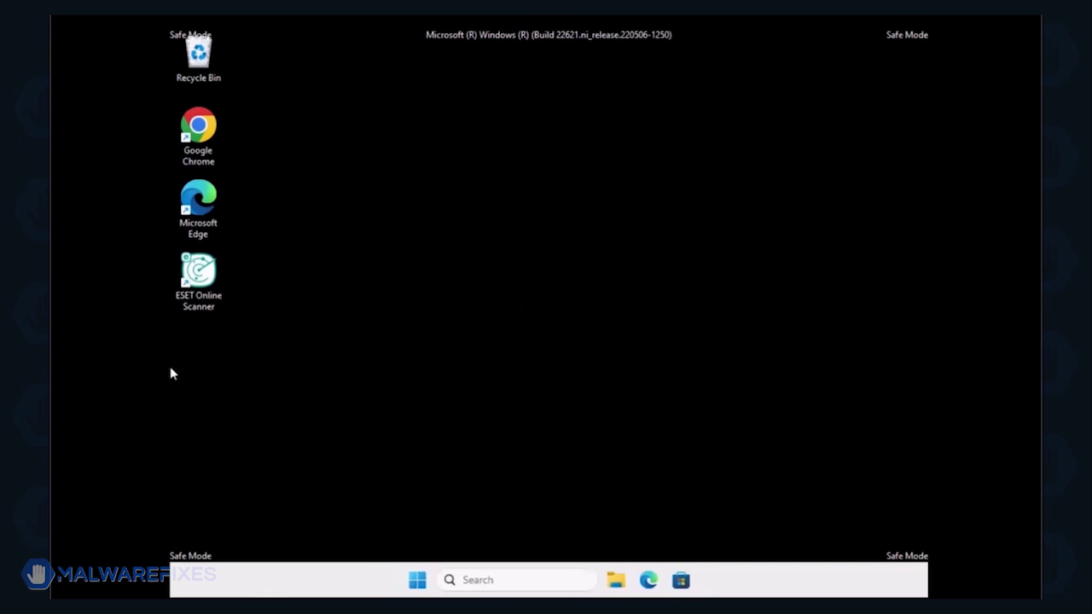